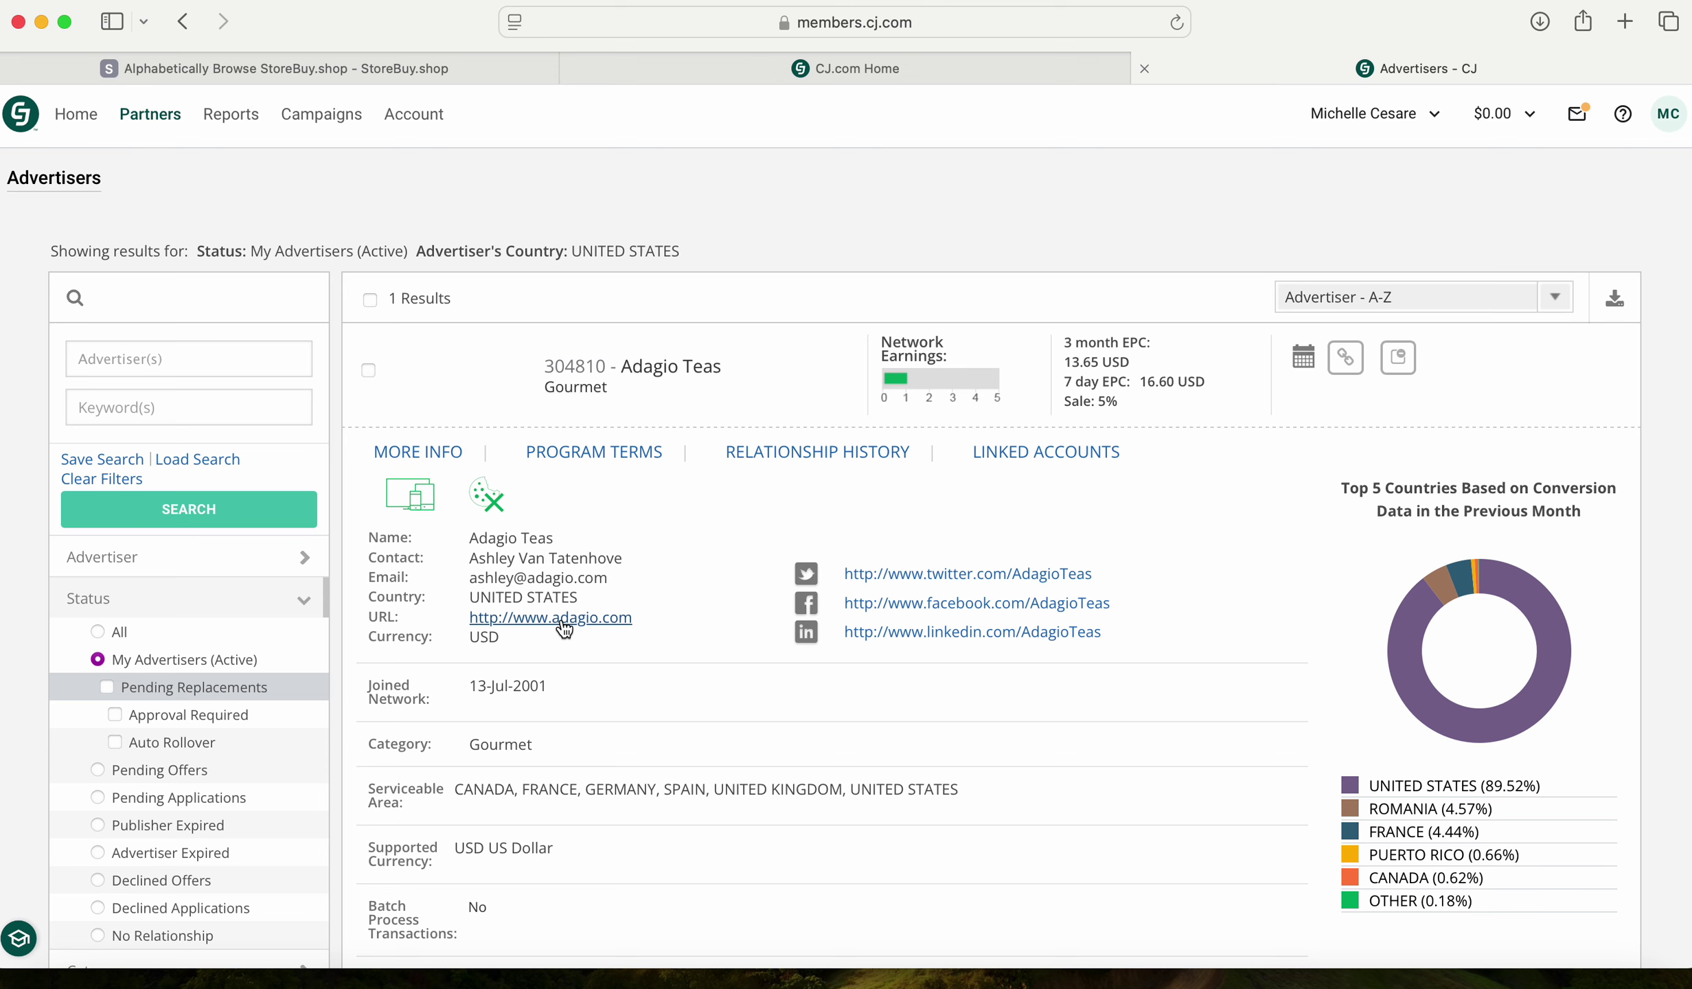
Open adagio.com in a new tab from the advertiser URL, then return to StoreBuy.shop
{"action": "left_click", "coordinate": [562, 621]}
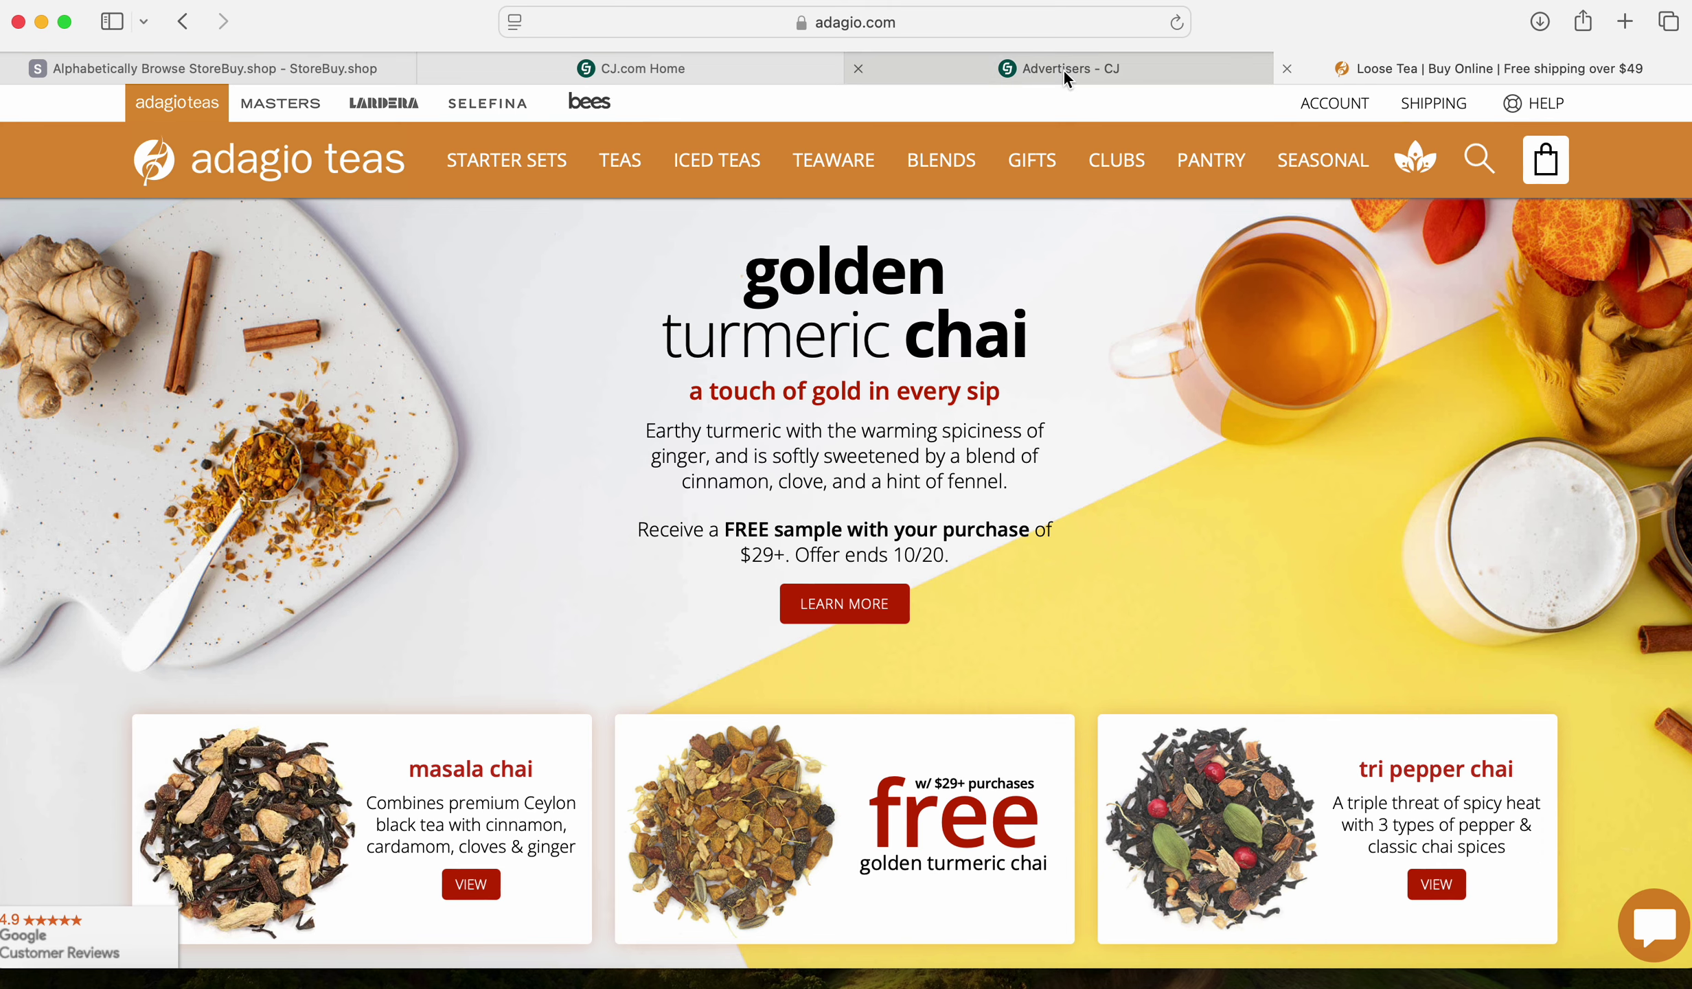
{"action": "mouse_move", "coordinate": [1065, 74]}
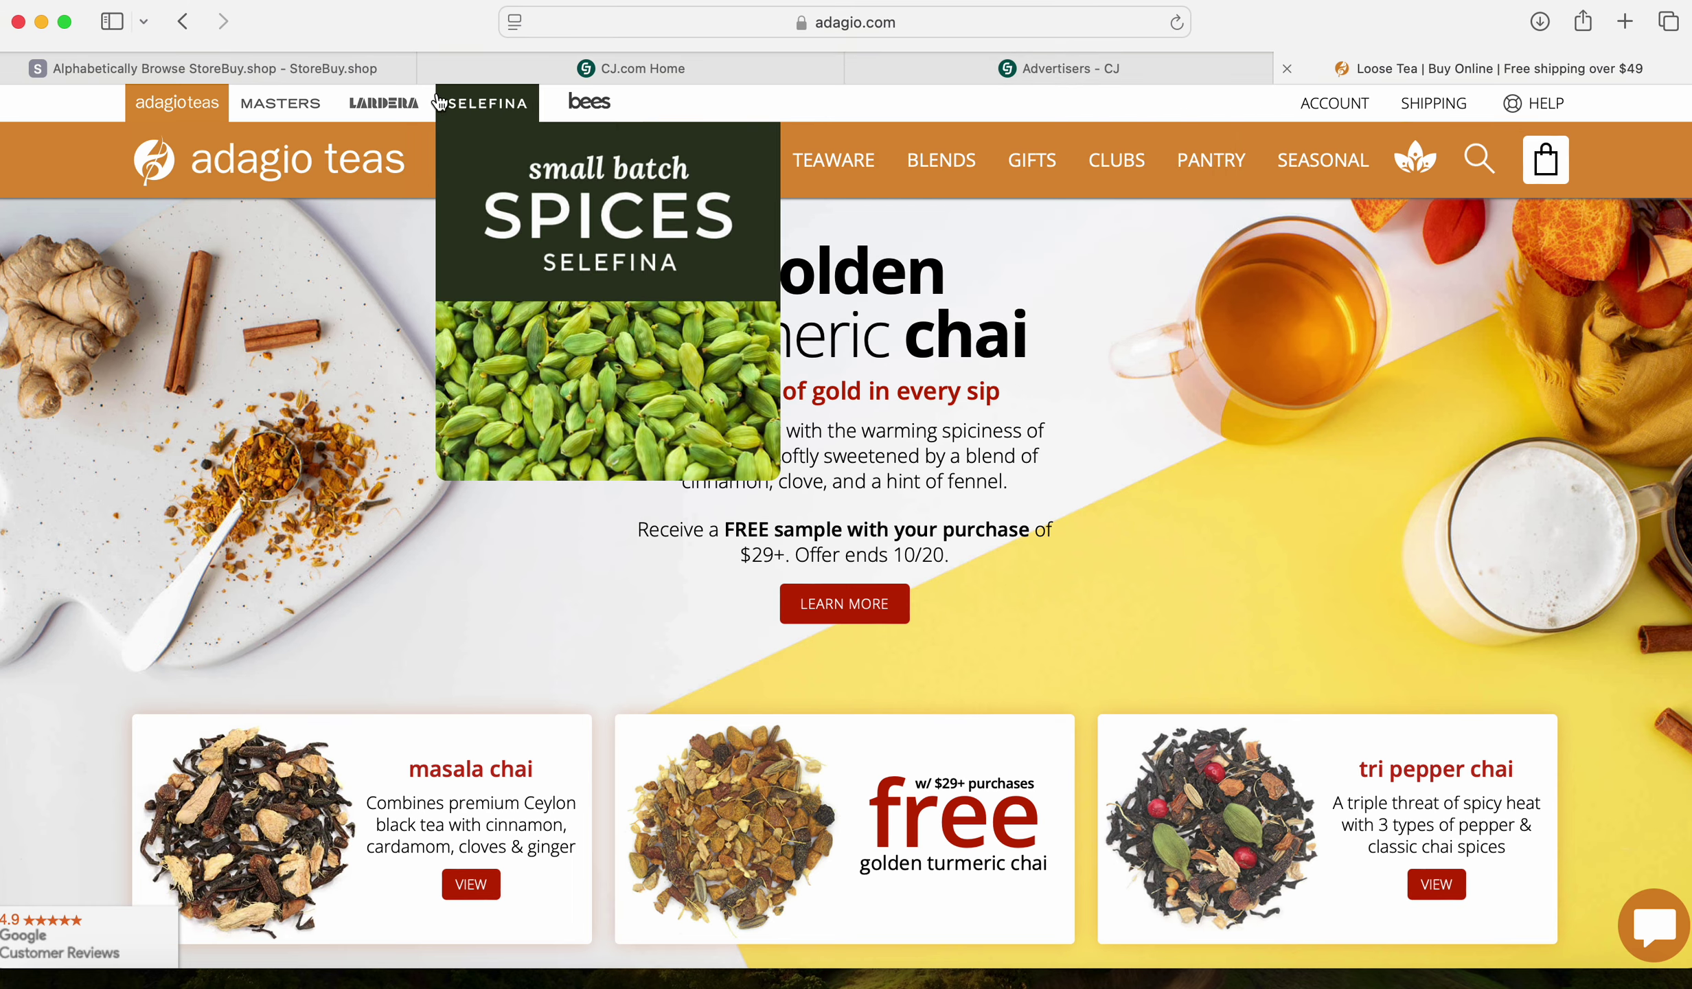
{"action": "left_click", "coordinate": [280, 68]}
Scroll the StoreBuy.shop page down to the Adagio Teas banners and Letter A–C links
{"action": "scroll", "coordinate": [813, 591], "scroll_direction": "down", "scroll_amount": 10}
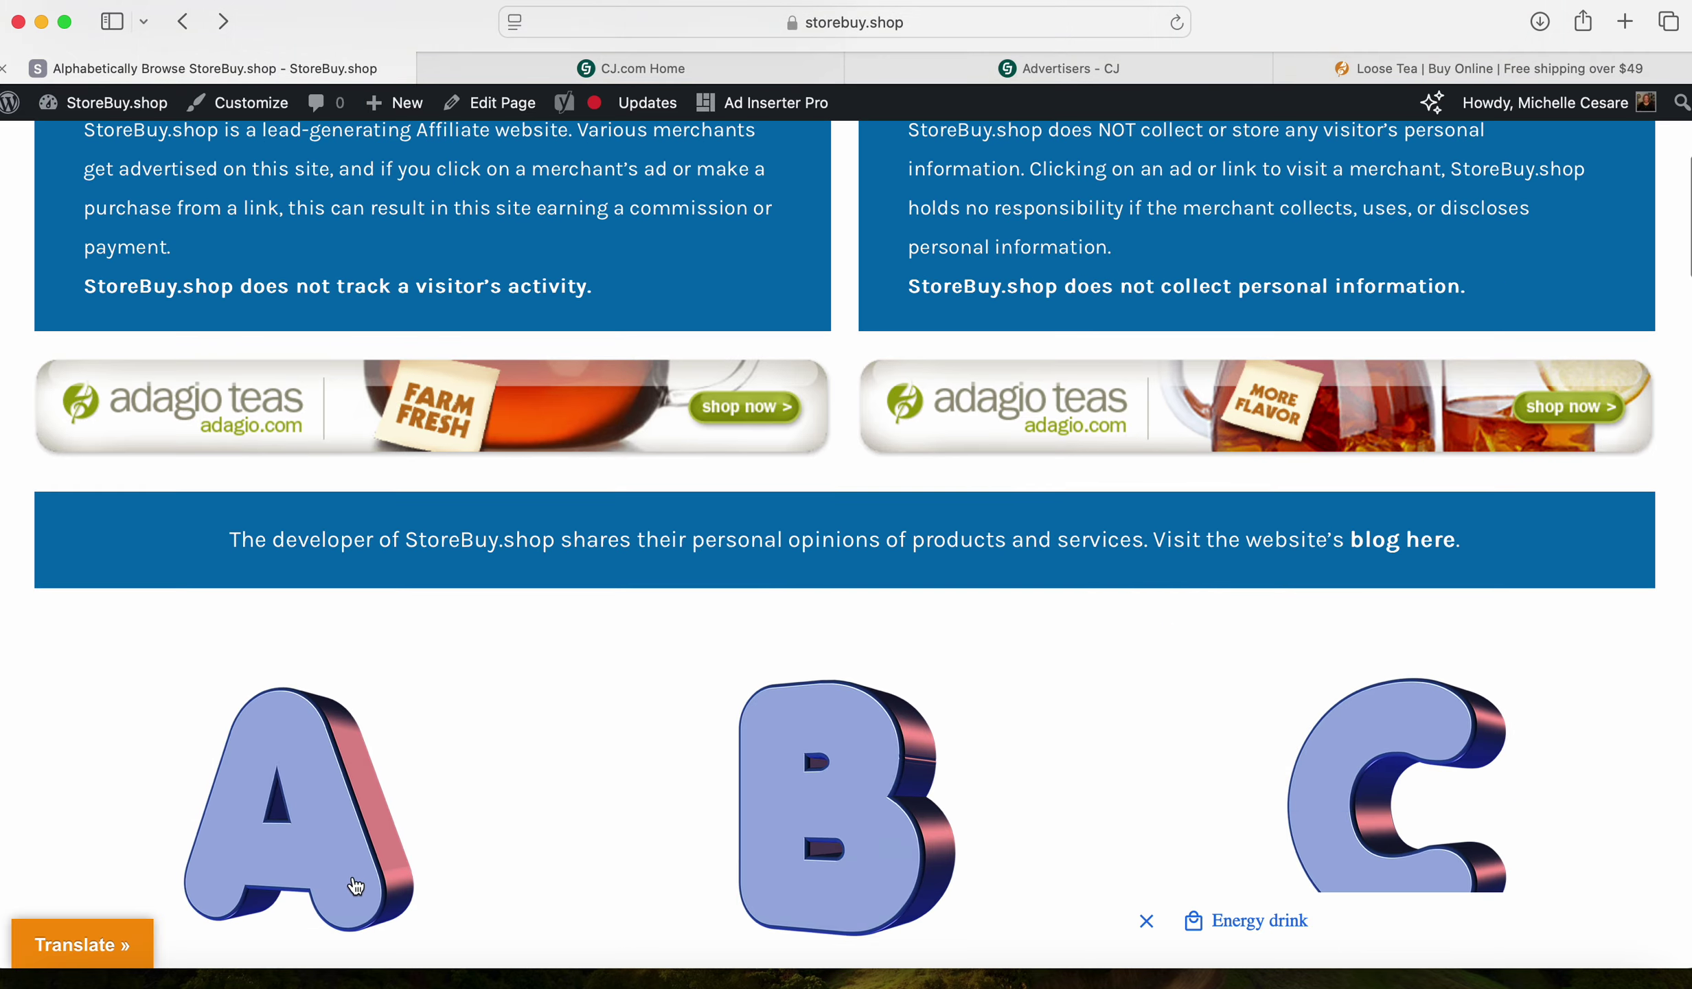
{"action": "scroll", "coordinate": [343, 821], "scroll_direction": "down", "scroll_amount": 3}
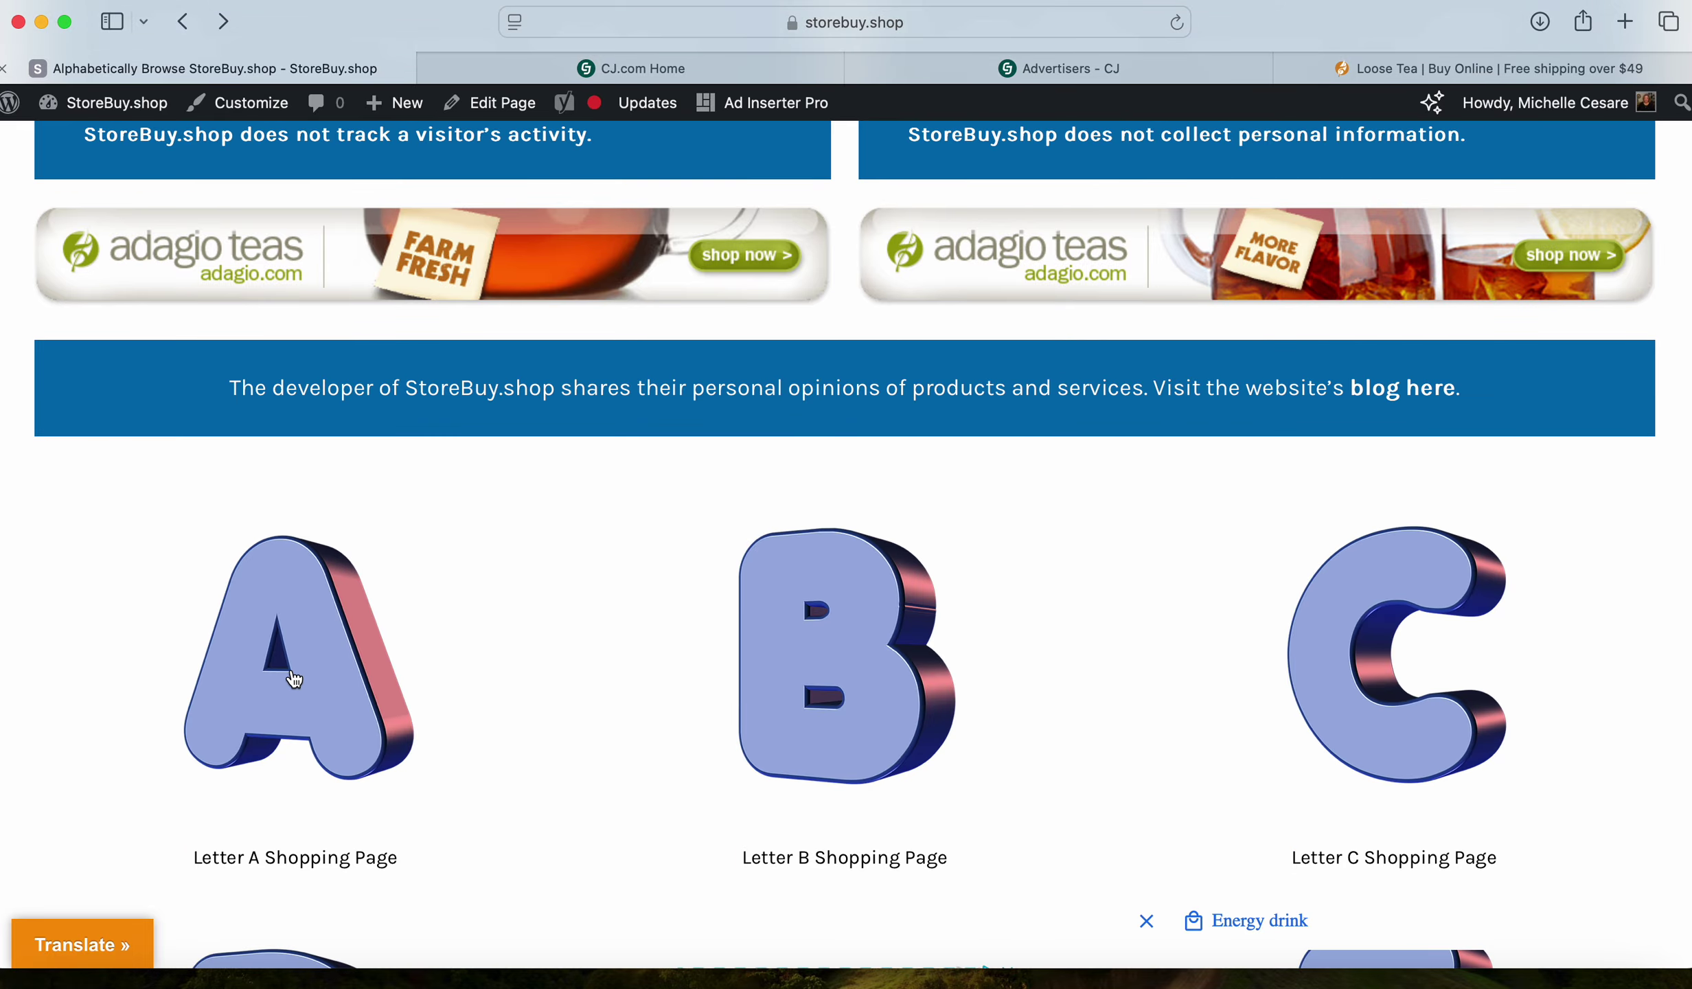
Follow the Adagio Teas 'Farm Fresh' banner ad, which opens a Deceptive Website Warning tab
{"action": "left_click", "coordinate": [453, 261]}
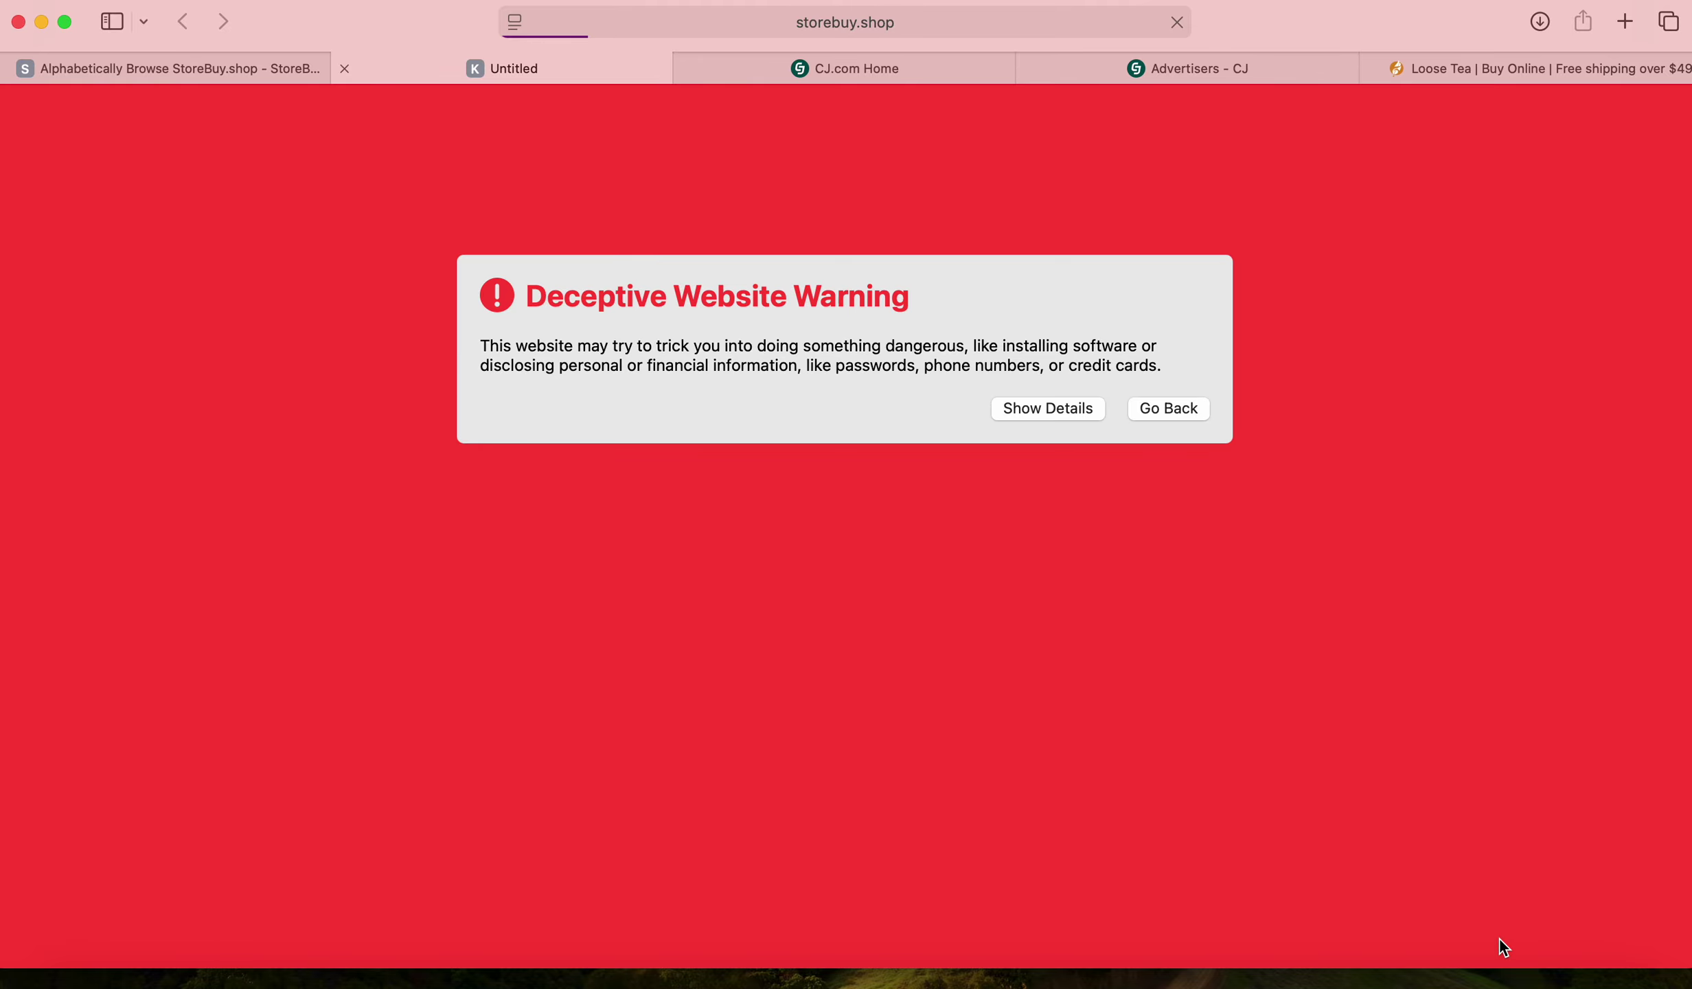
{"action": "left_click", "coordinate": [42, 22]}
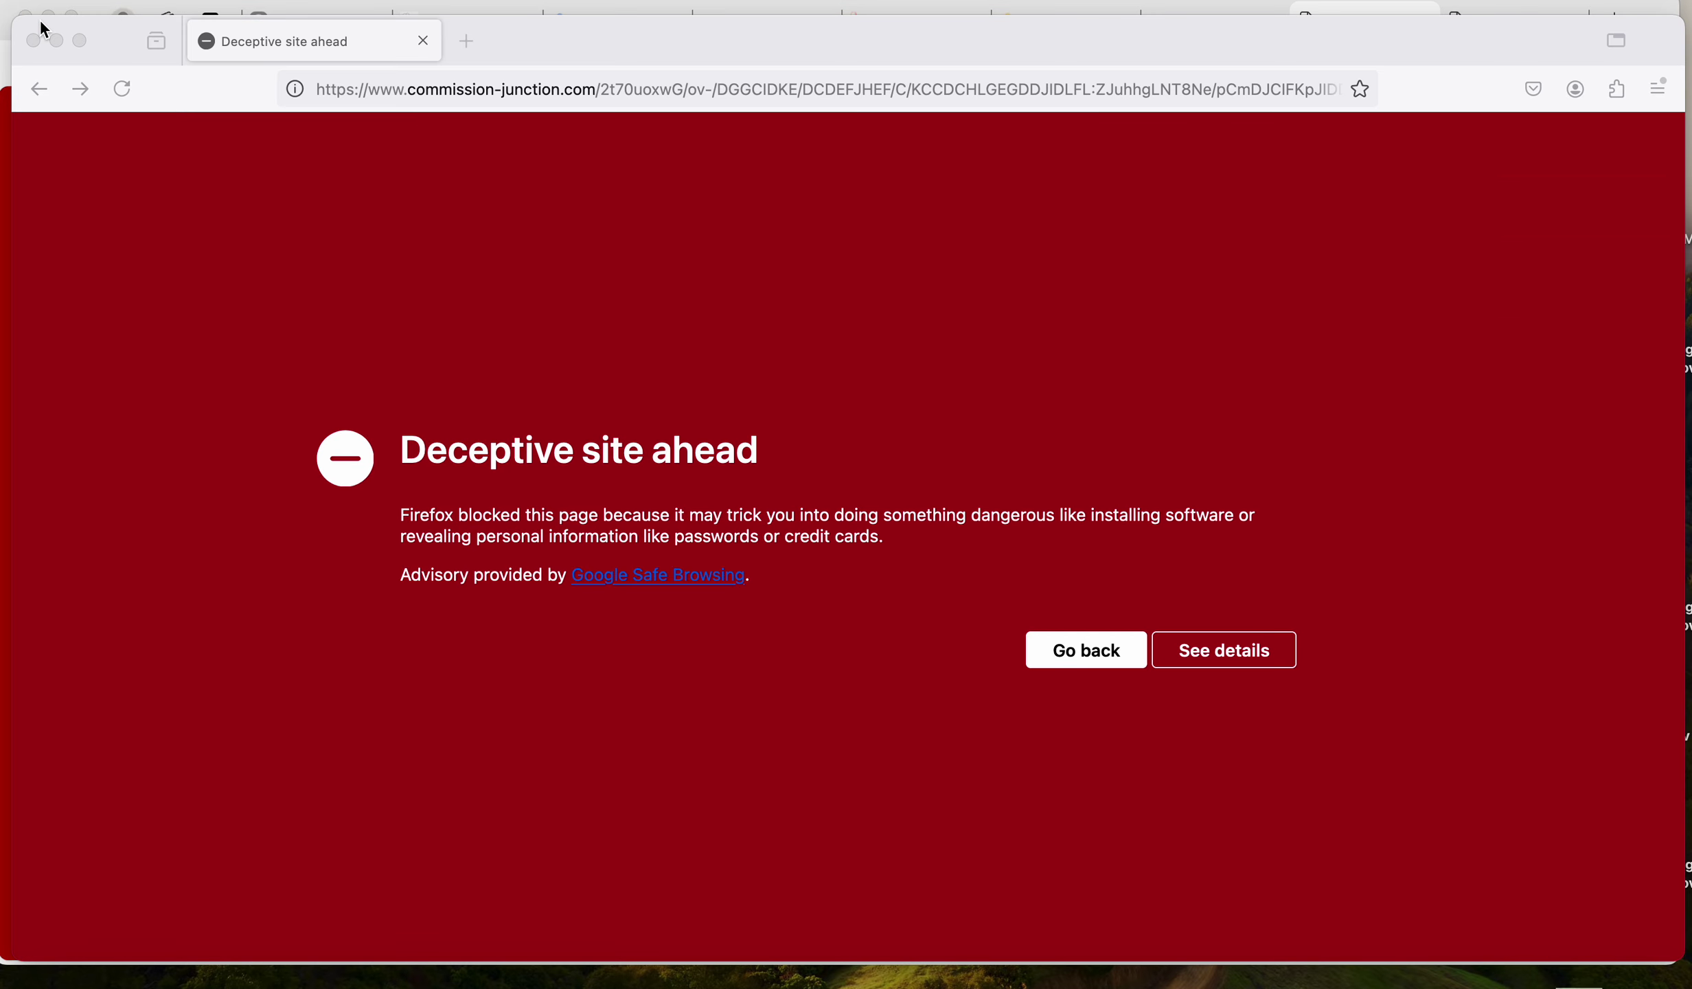
{"action": "left_click", "coordinate": [687, 39]}
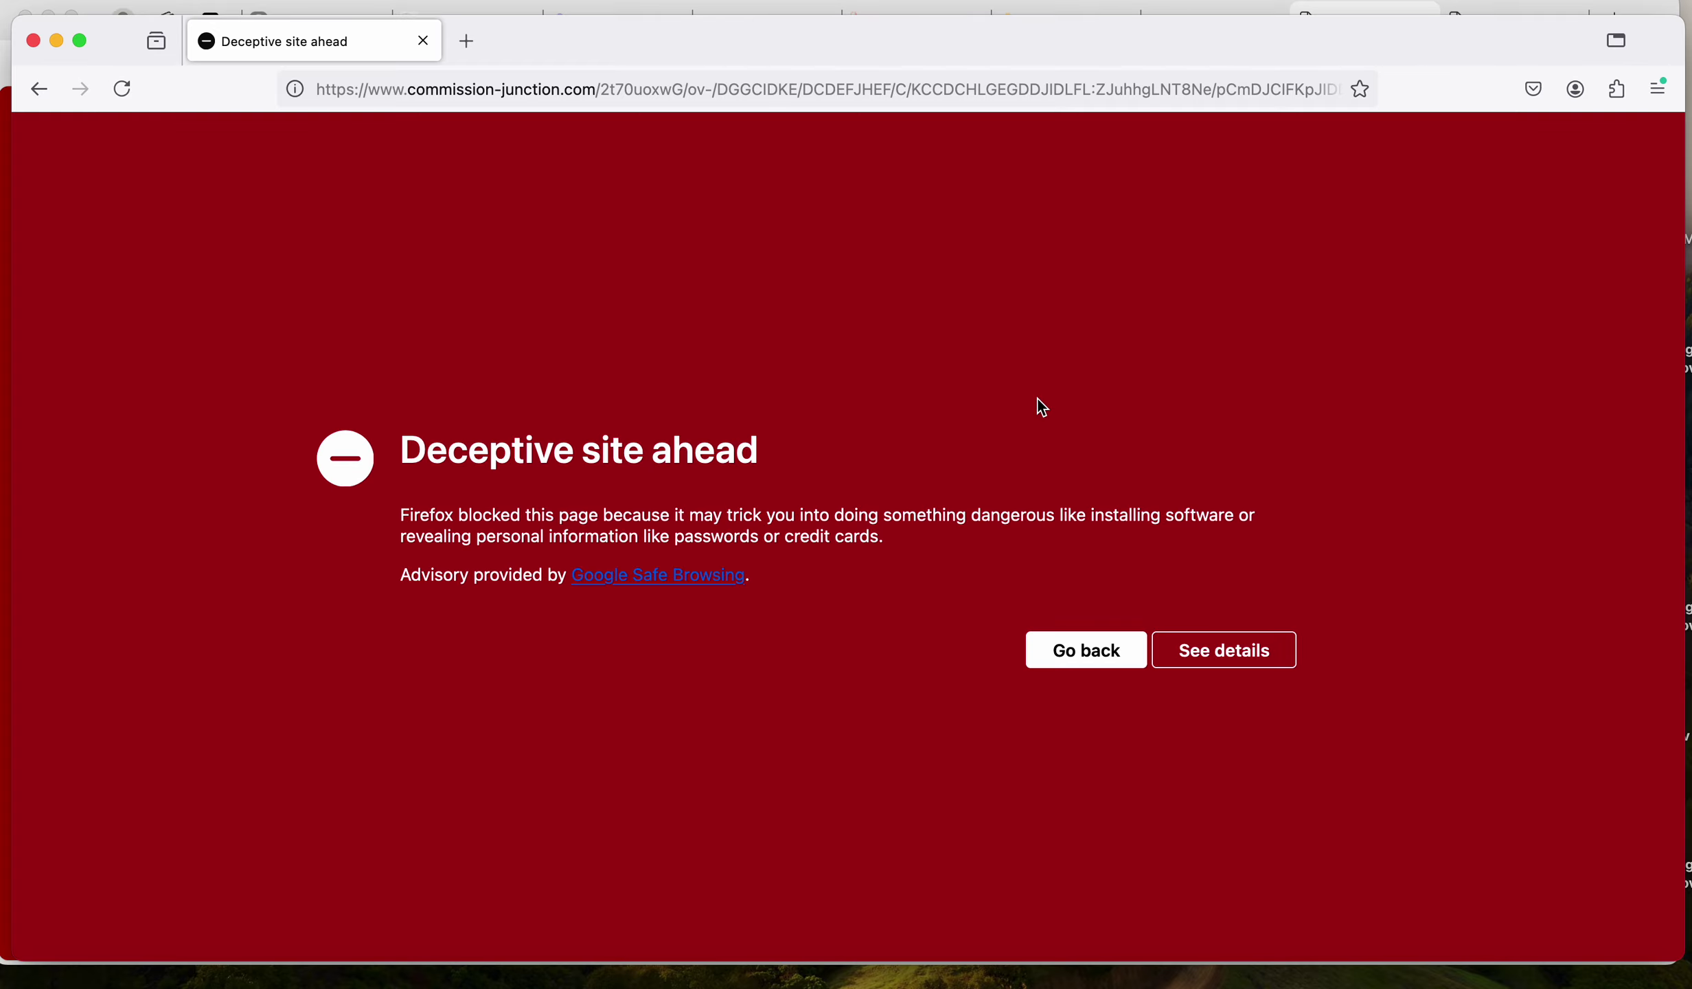
Bring Edge's SmartScreen warning forward and highlight its unsafe-site heading and 'Hosted by' line
{"action": "left_click", "coordinate": [58, 41]}
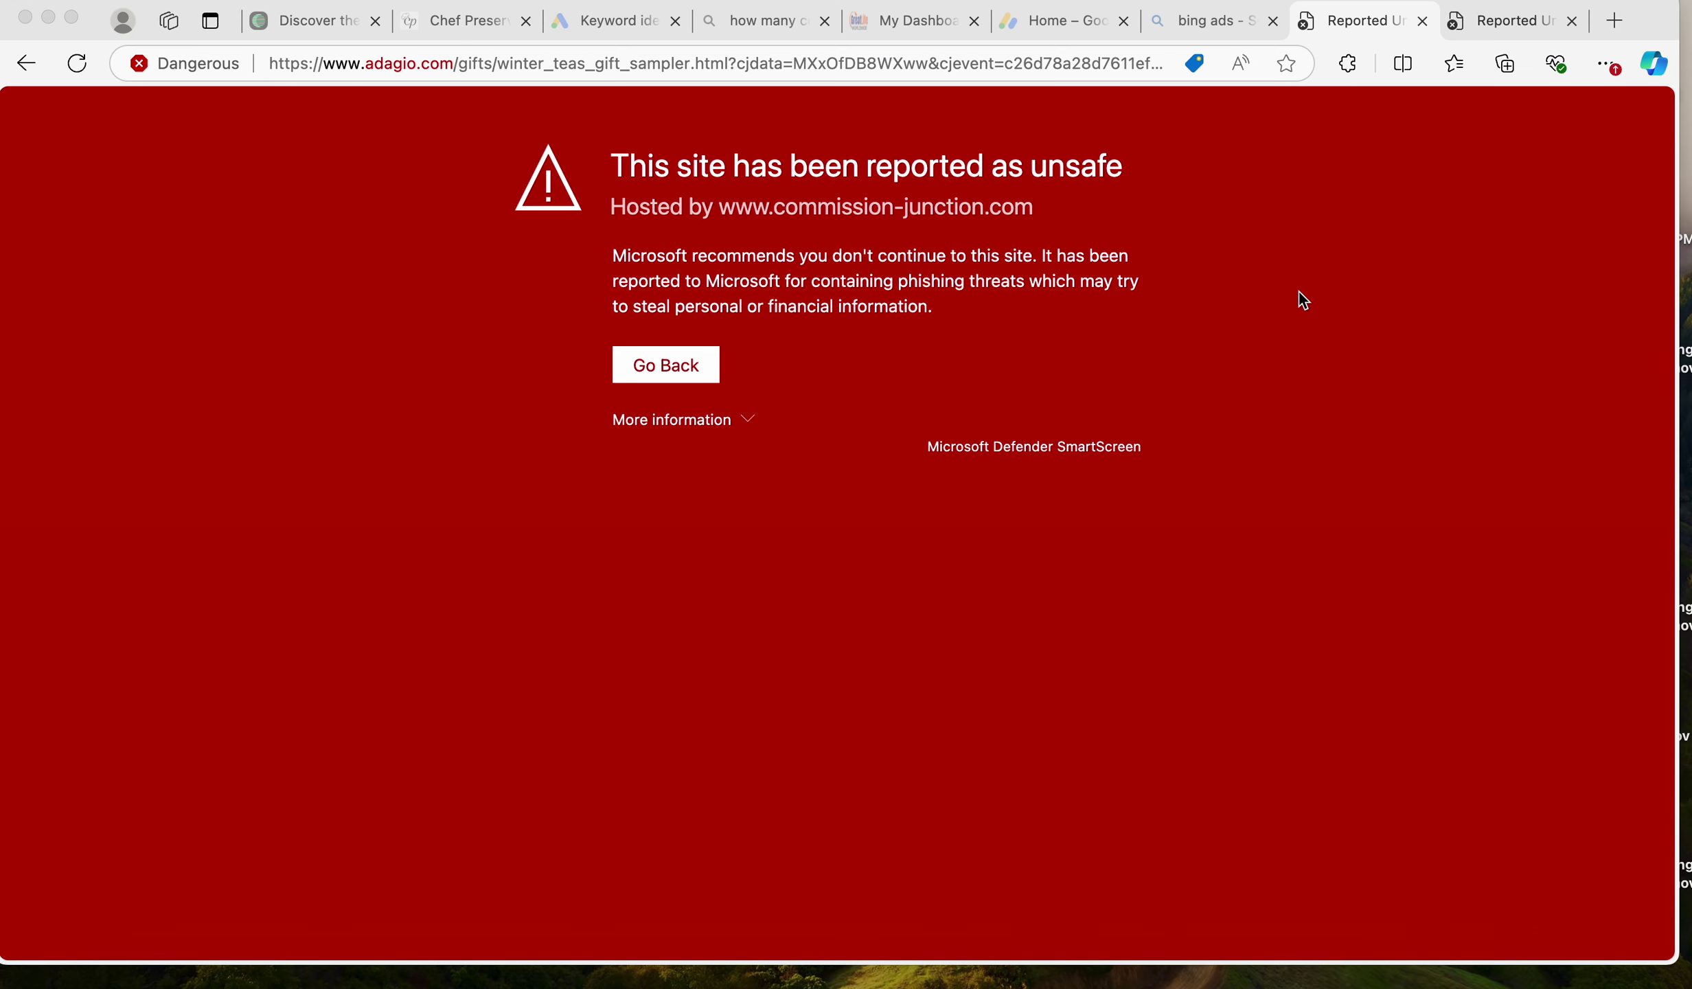
{"action": "left_click", "coordinate": [1058, 215]}
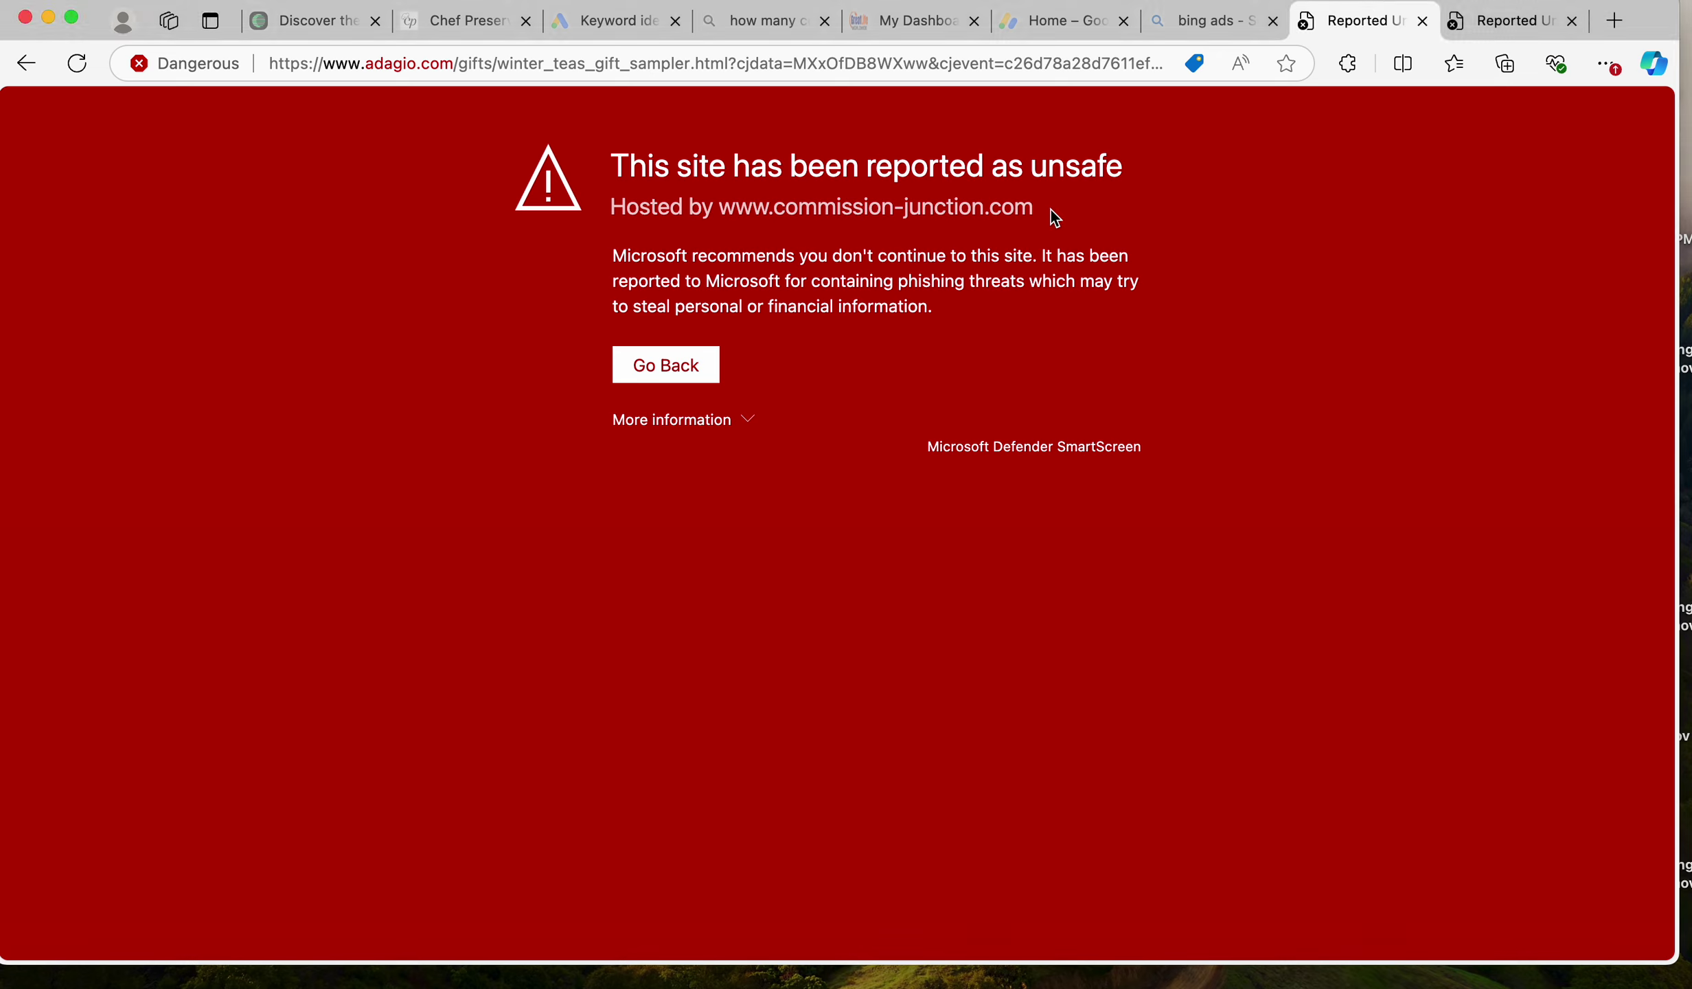
{"action": "left_click_drag", "start_coordinate": [1050, 210], "coordinate": [614, 210]}
{"action": "left_click", "coordinate": [1253, 298]}
{"action": "left_click_drag", "start_coordinate": [1031, 207], "coordinate": [608, 166]}
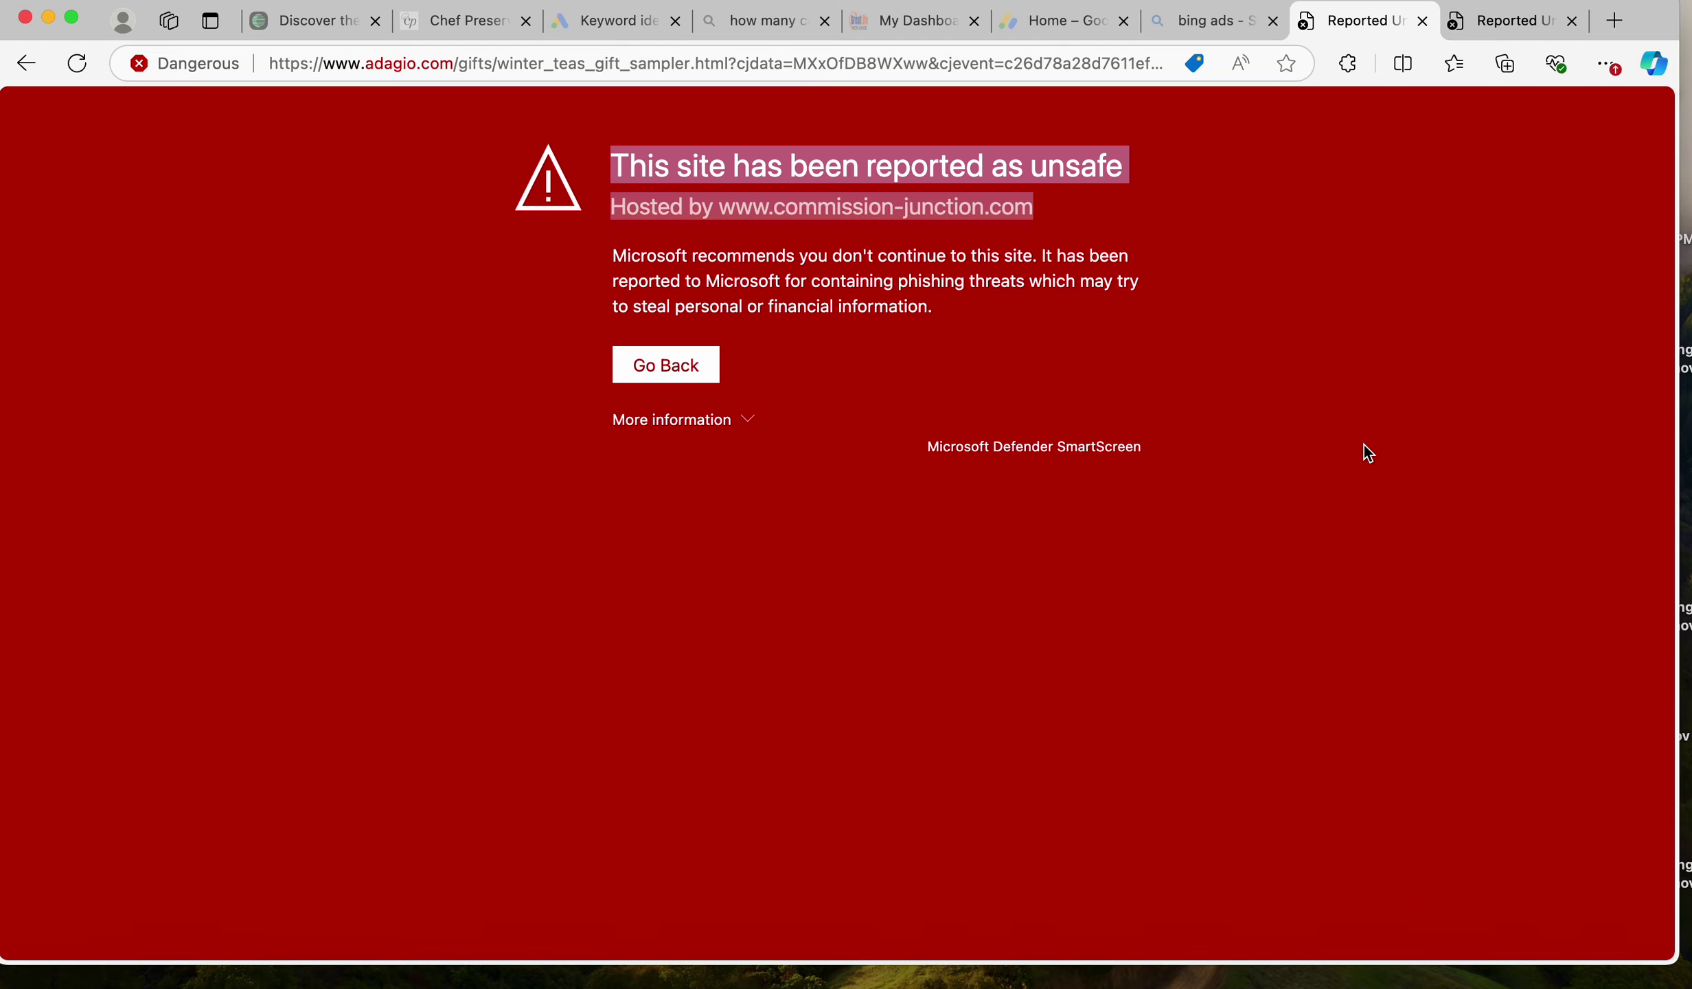
Minimize Edge and play the desktop recording CJ Take 101.mov in QuickTime Player
{"action": "left_click", "coordinate": [49, 18]}
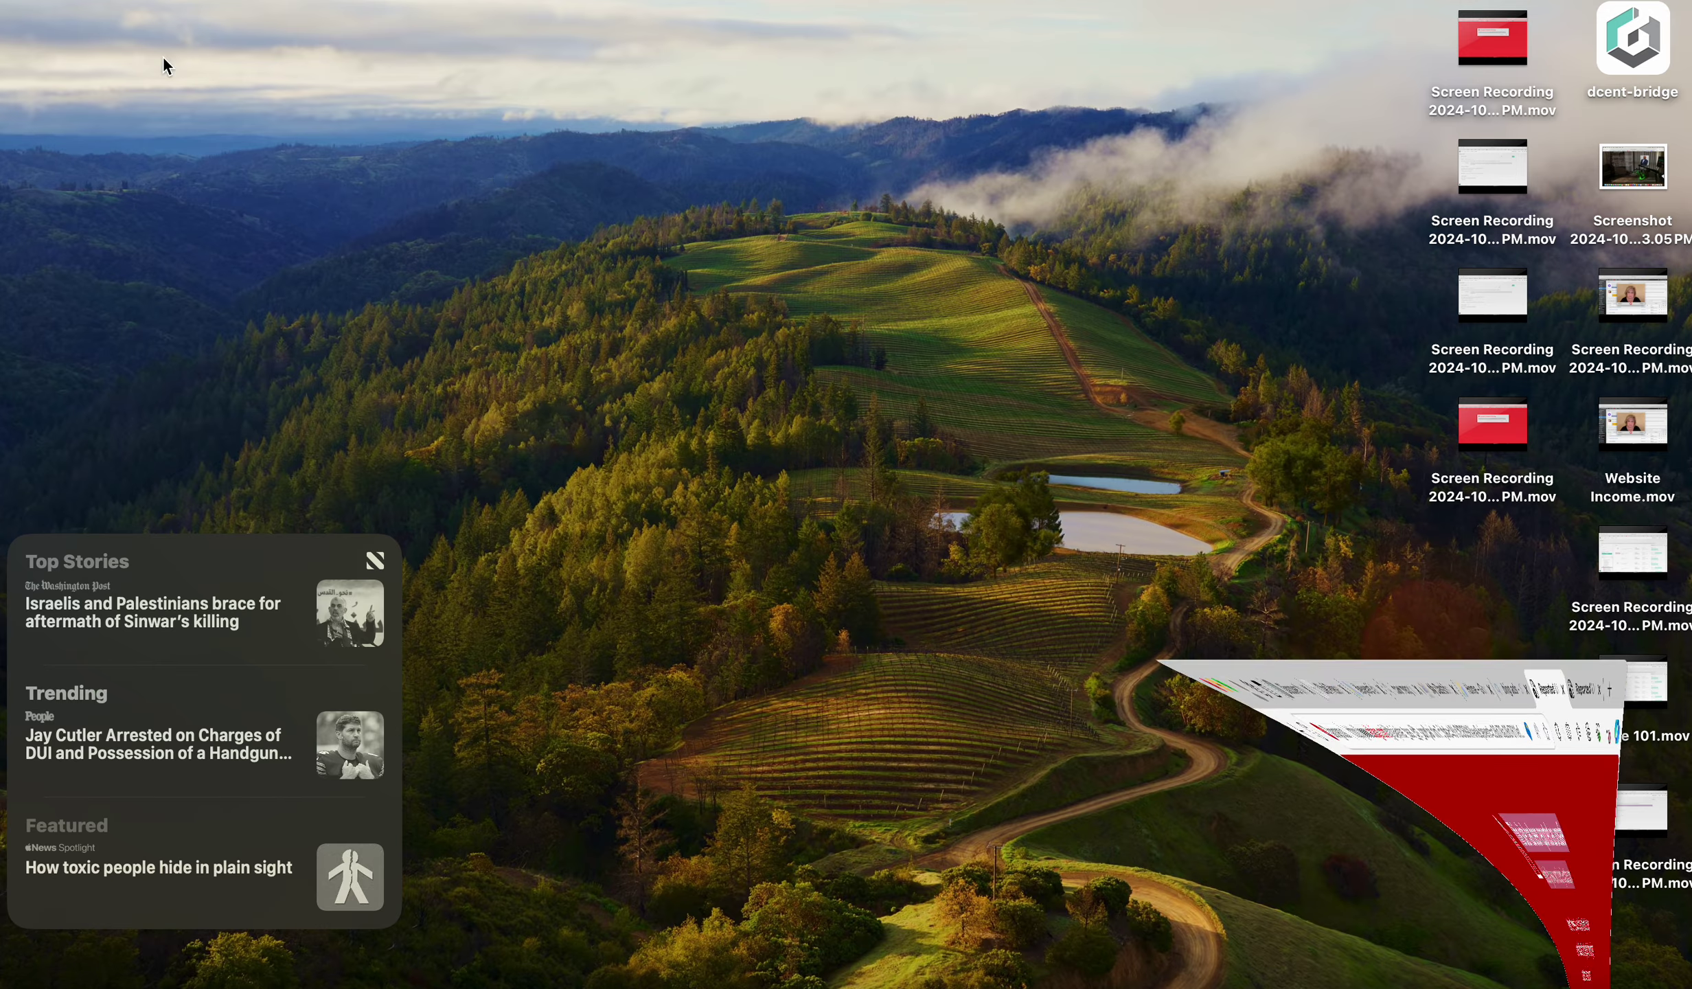
{"action": "double_click", "coordinate": [1650, 692]}
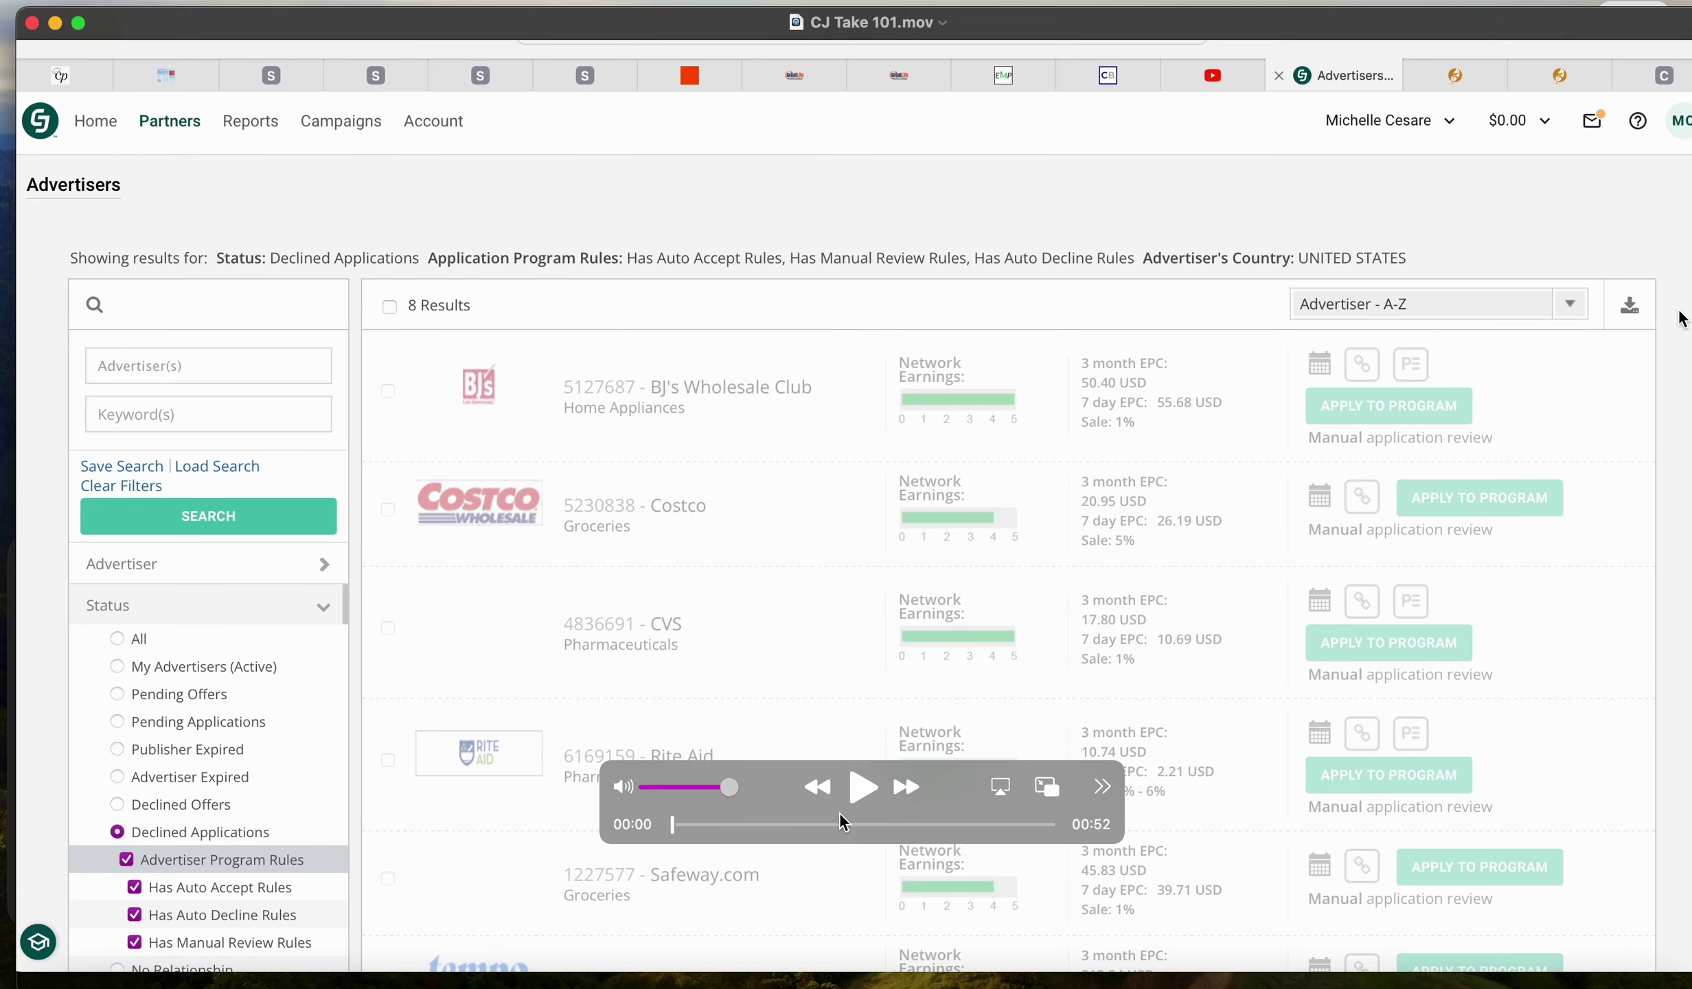
{"action": "left_click", "coordinate": [866, 789]}
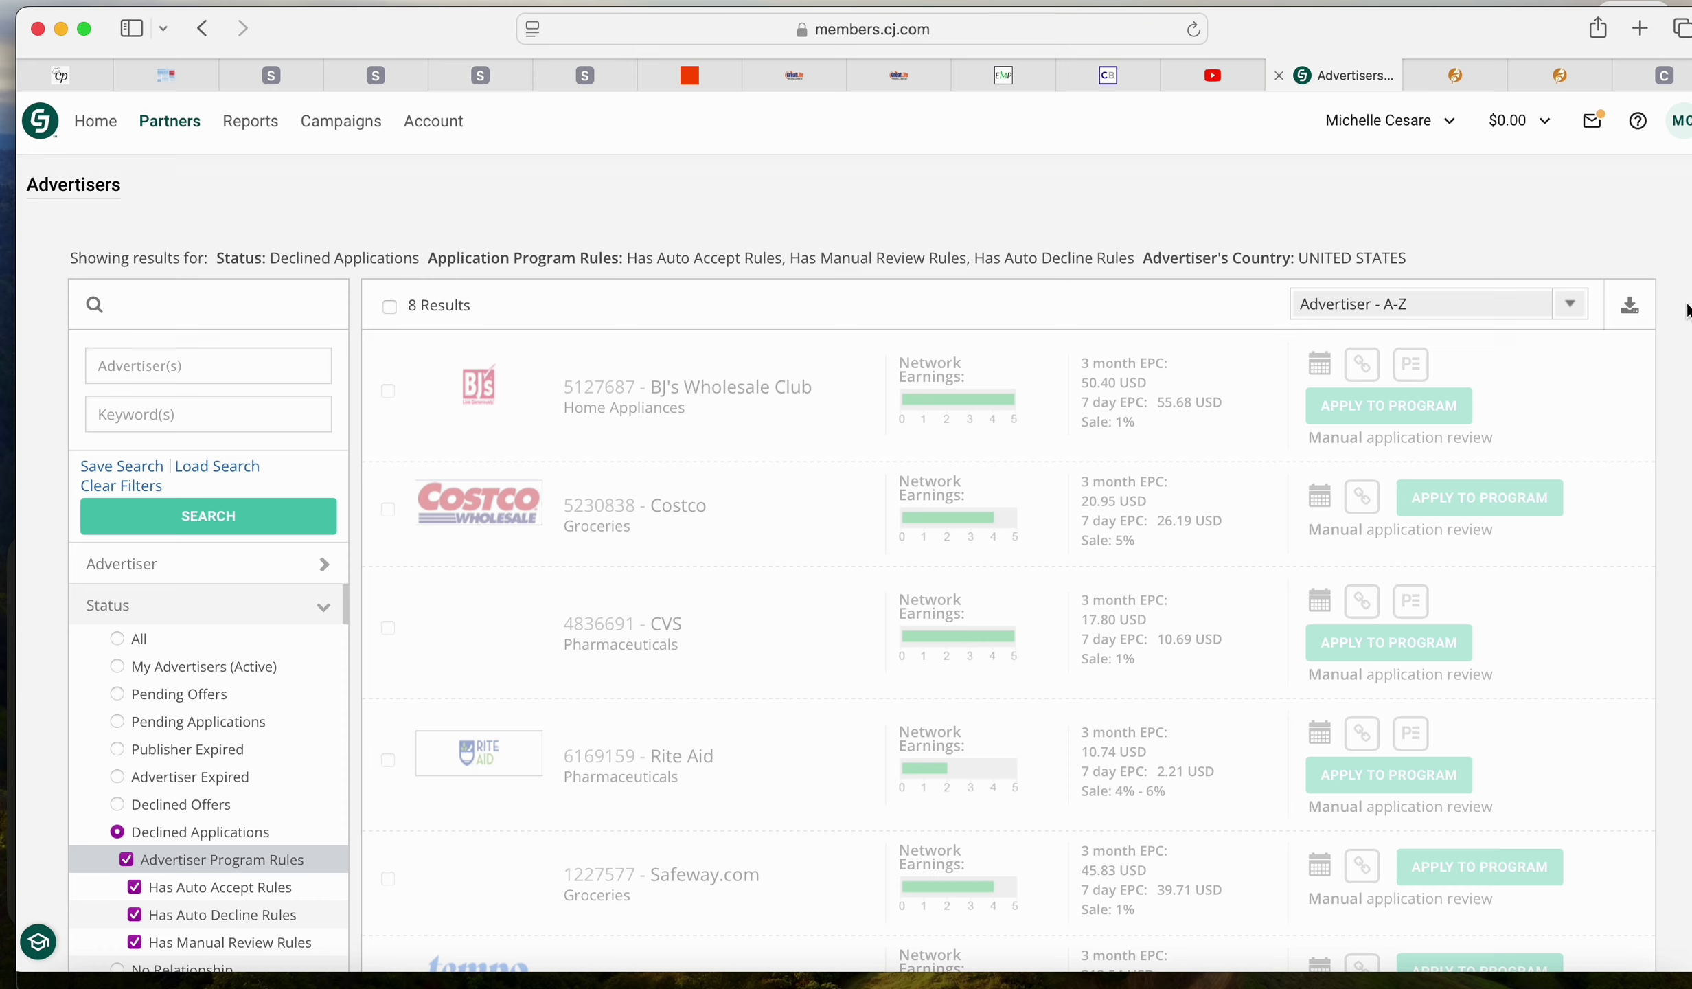
Pause CJ Take 101.mov near its end and minimize the QuickTime Player window
{"action": "scroll", "coordinate": [1685, 323], "scroll_direction": "down", "scroll_amount": 5}
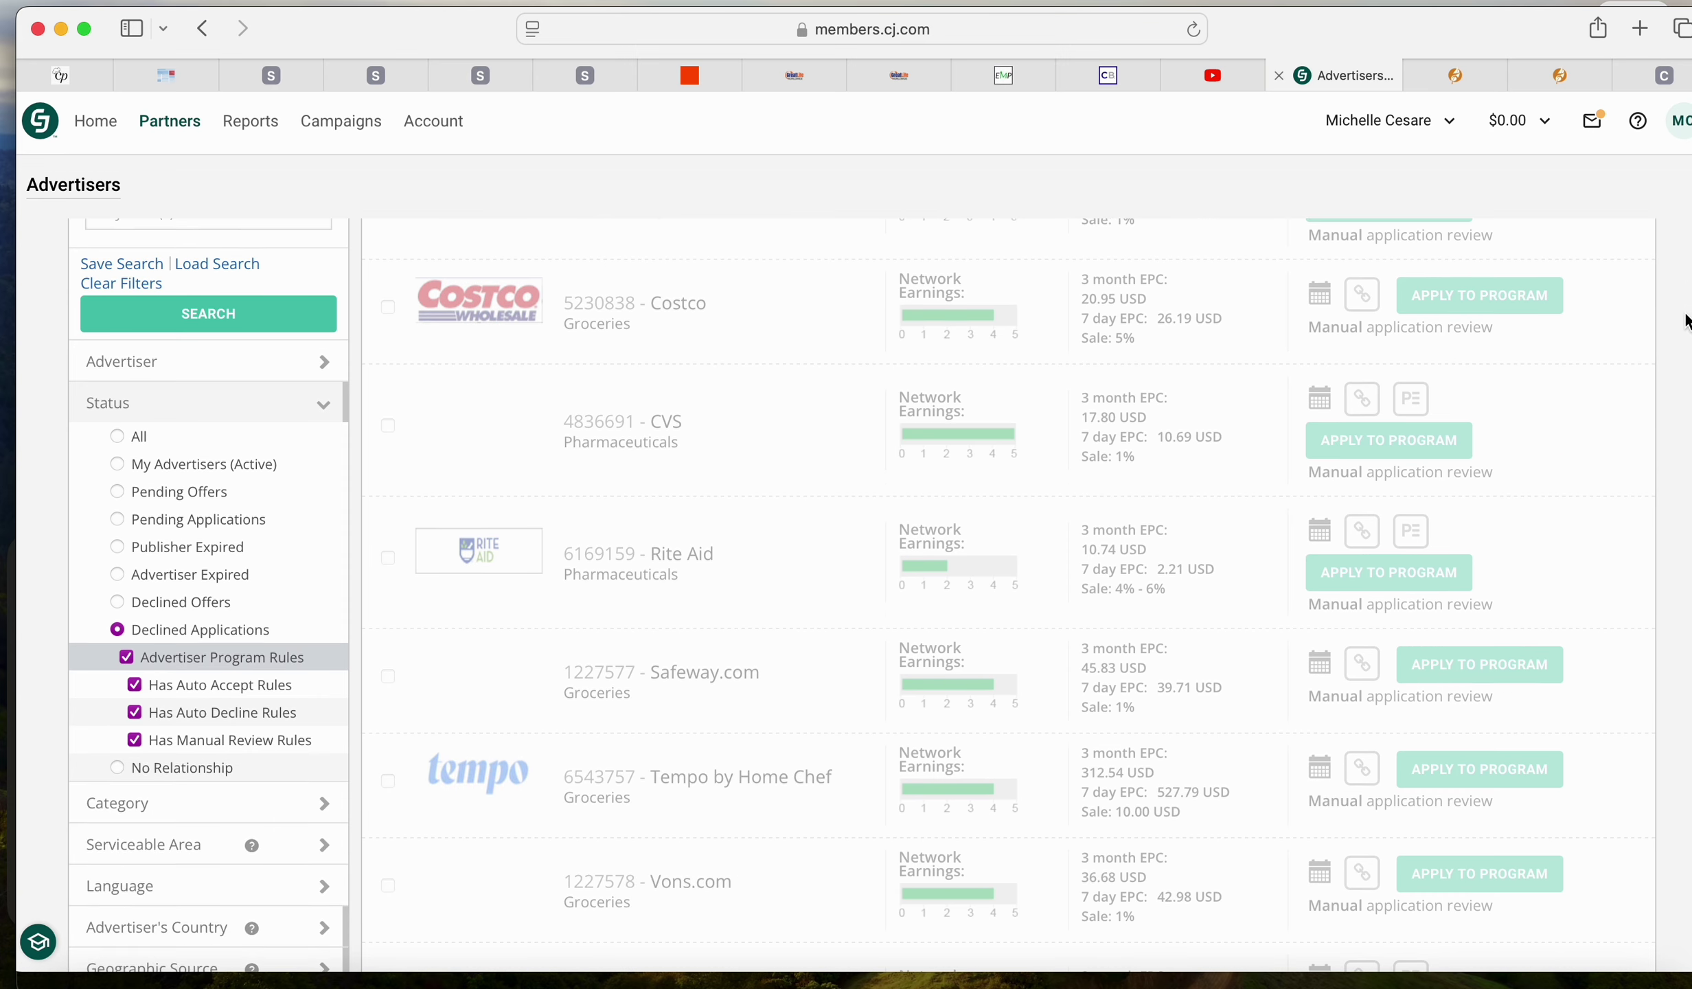
{"action": "scroll", "coordinate": [1685, 323], "scroll_direction": "up", "scroll_amount": 4}
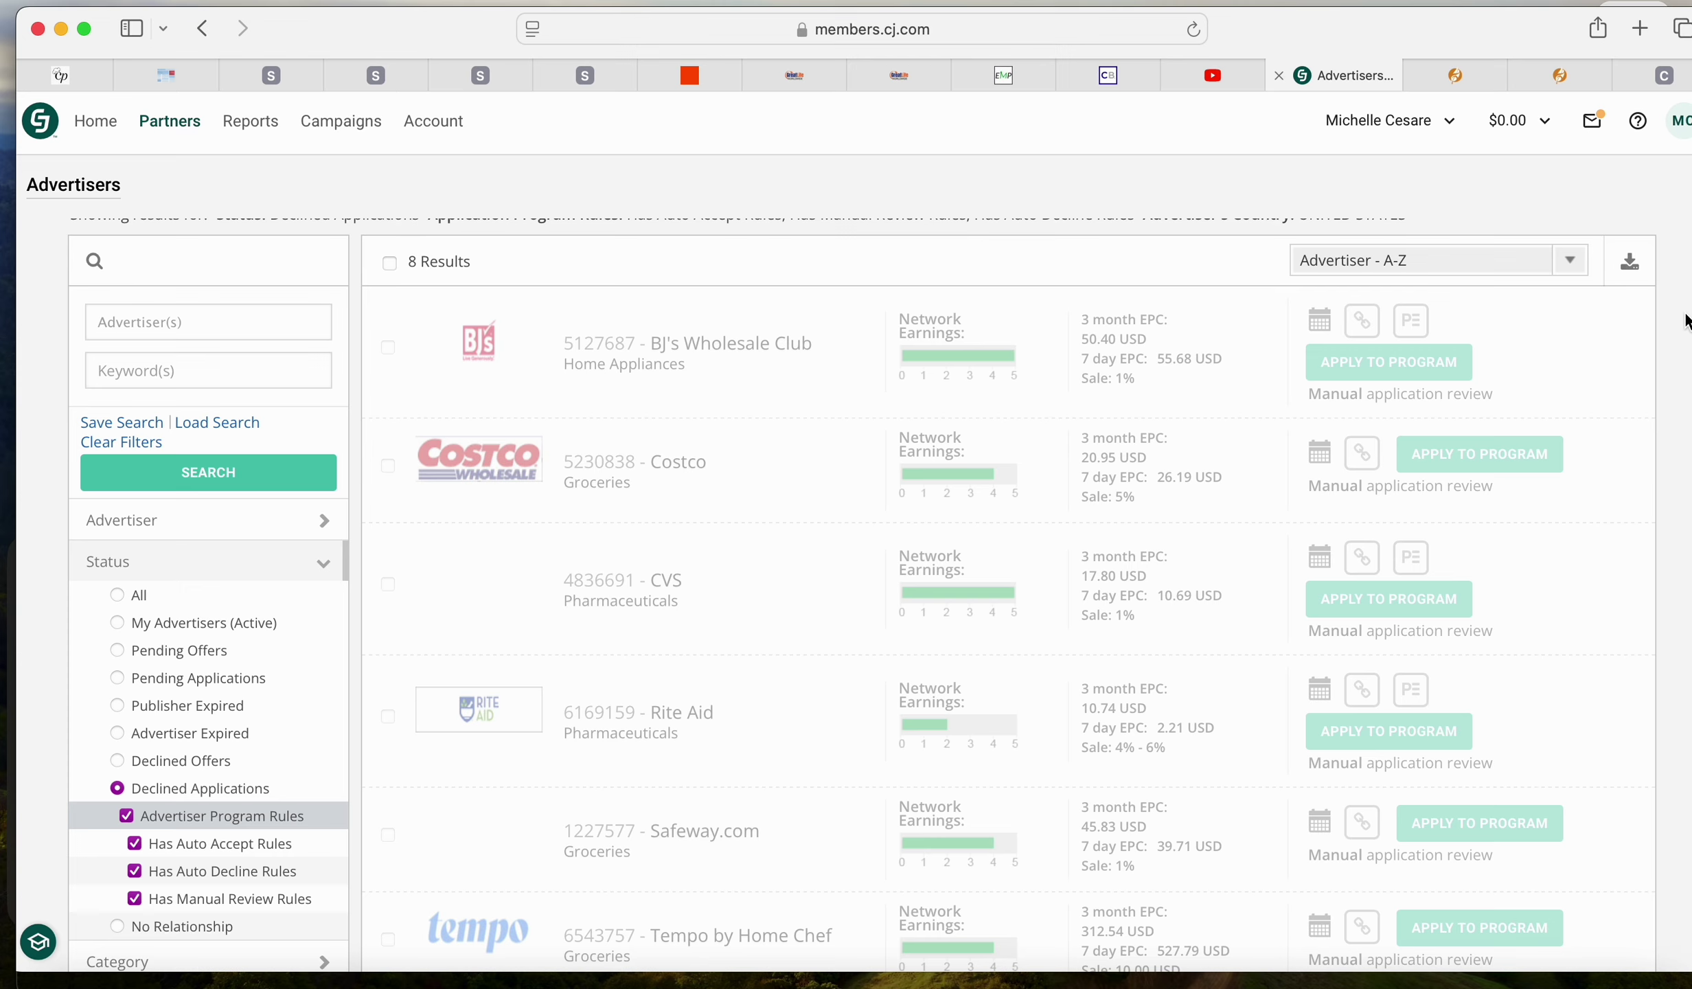
{"action": "scroll", "coordinate": [1684, 321], "scroll_direction": "down", "scroll_amount": 10}
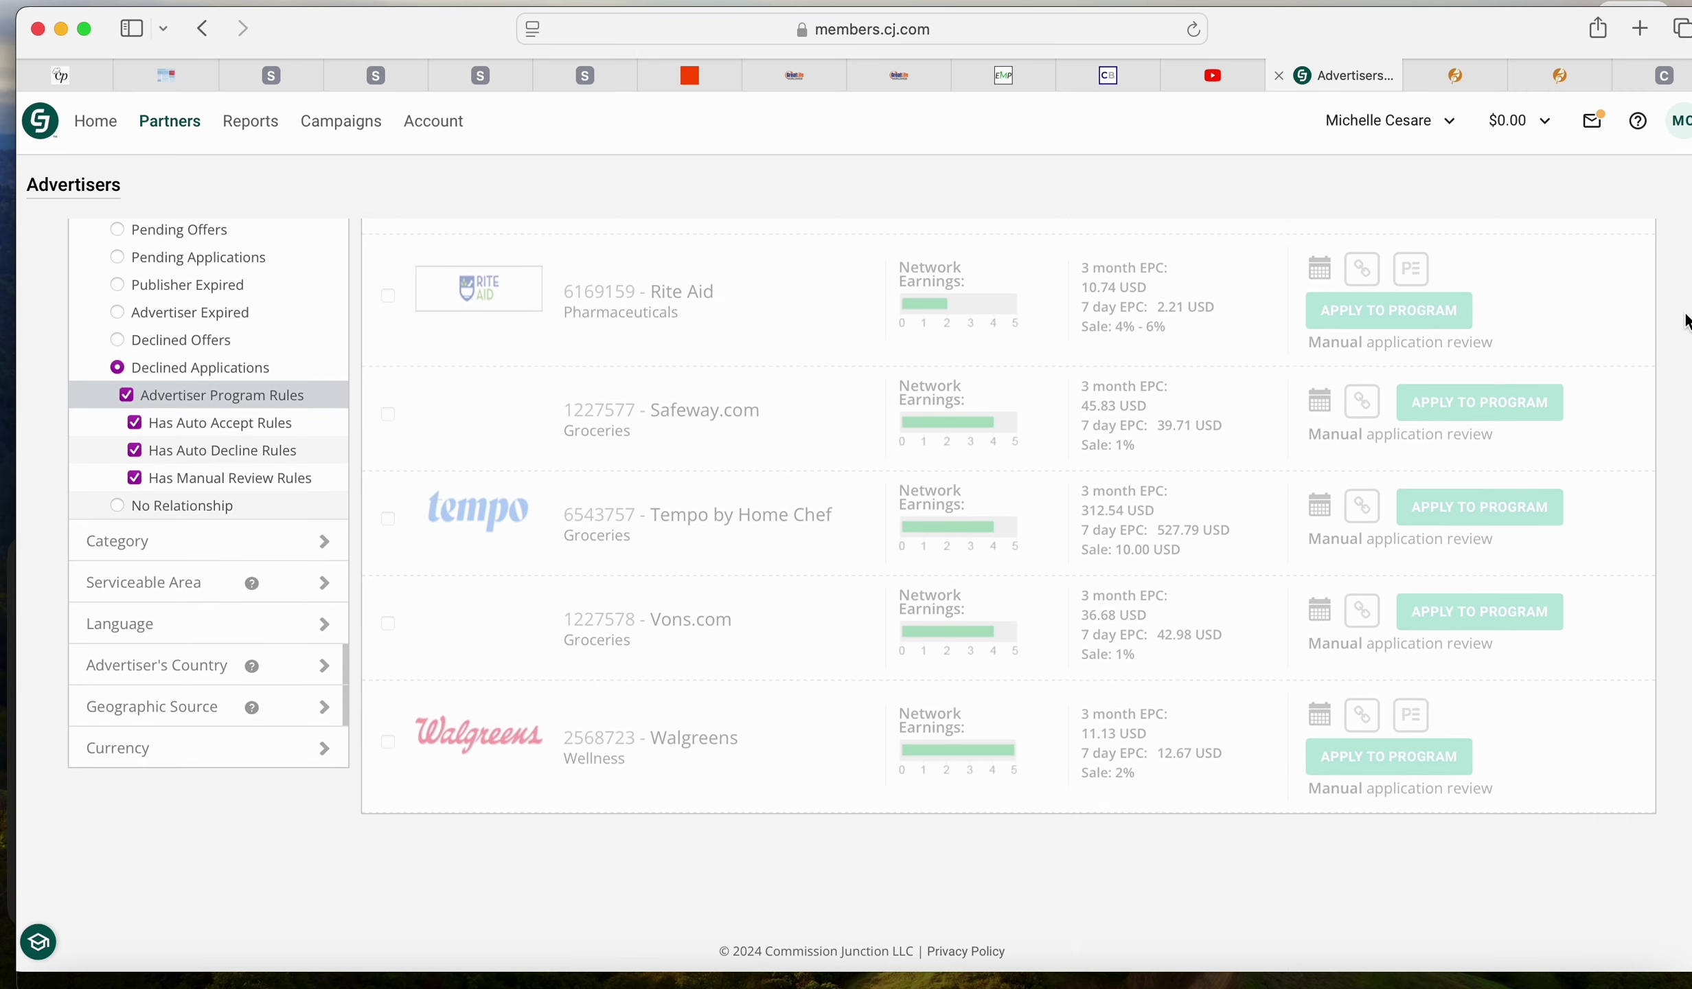
{"action": "scroll", "coordinate": [1684, 321], "scroll_direction": "up", "scroll_amount": 10}
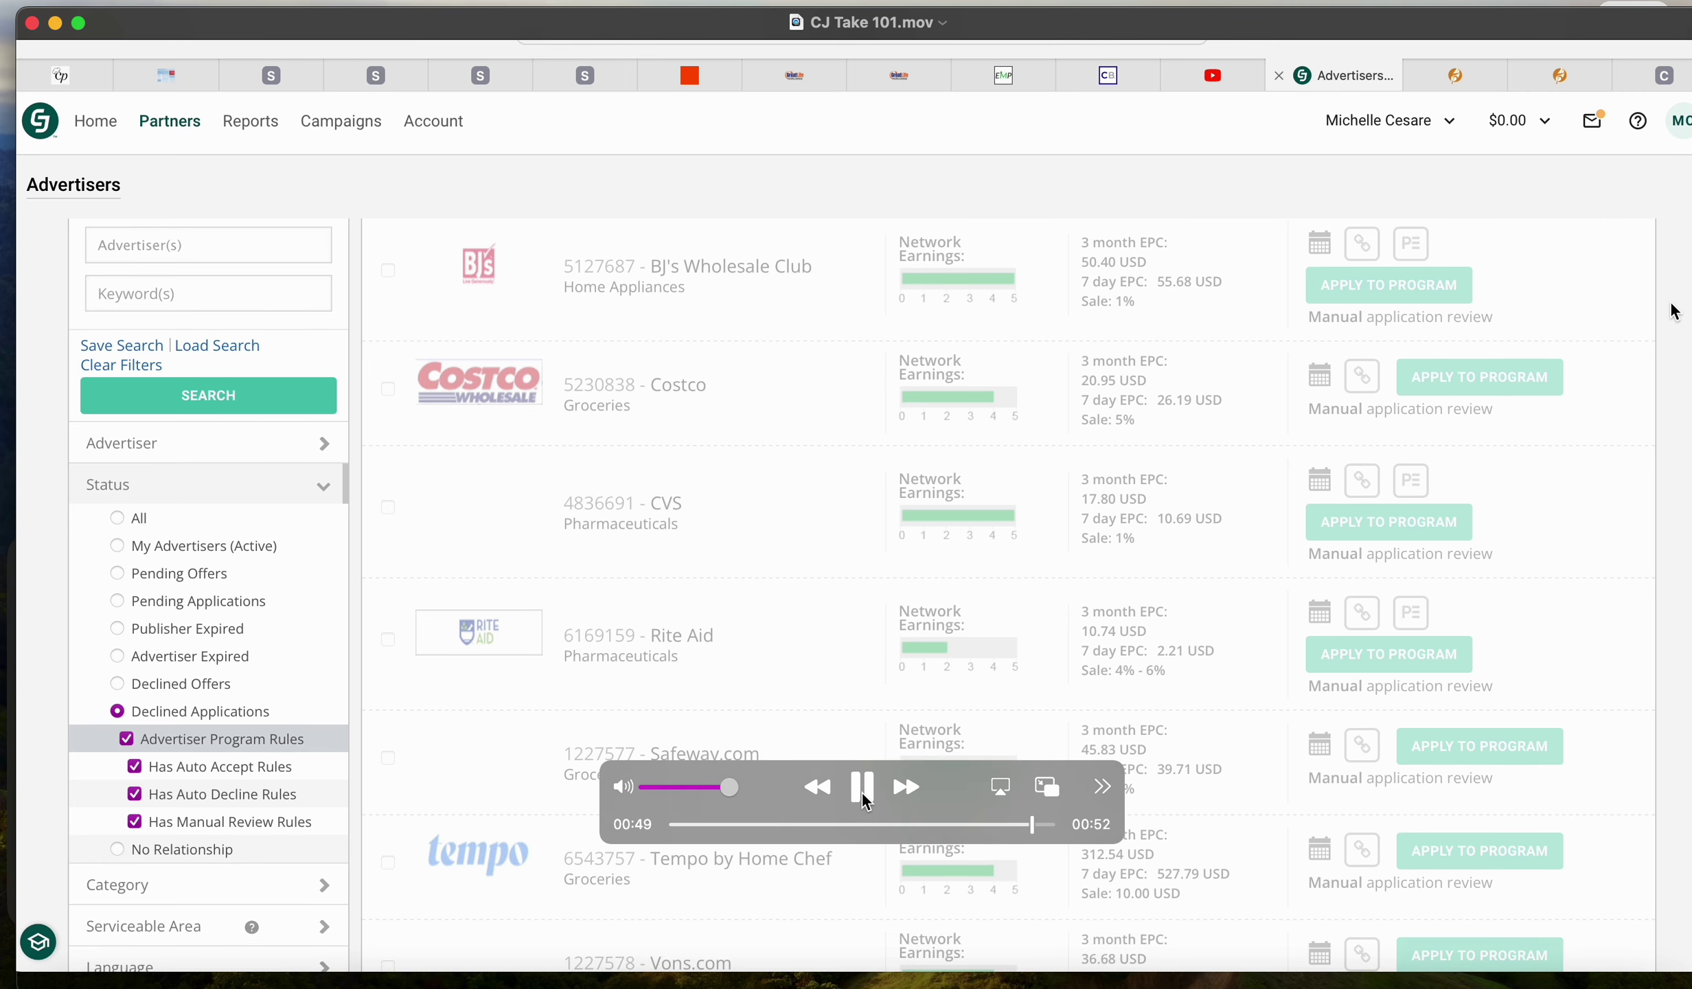
{"action": "left_click", "coordinate": [863, 790]}
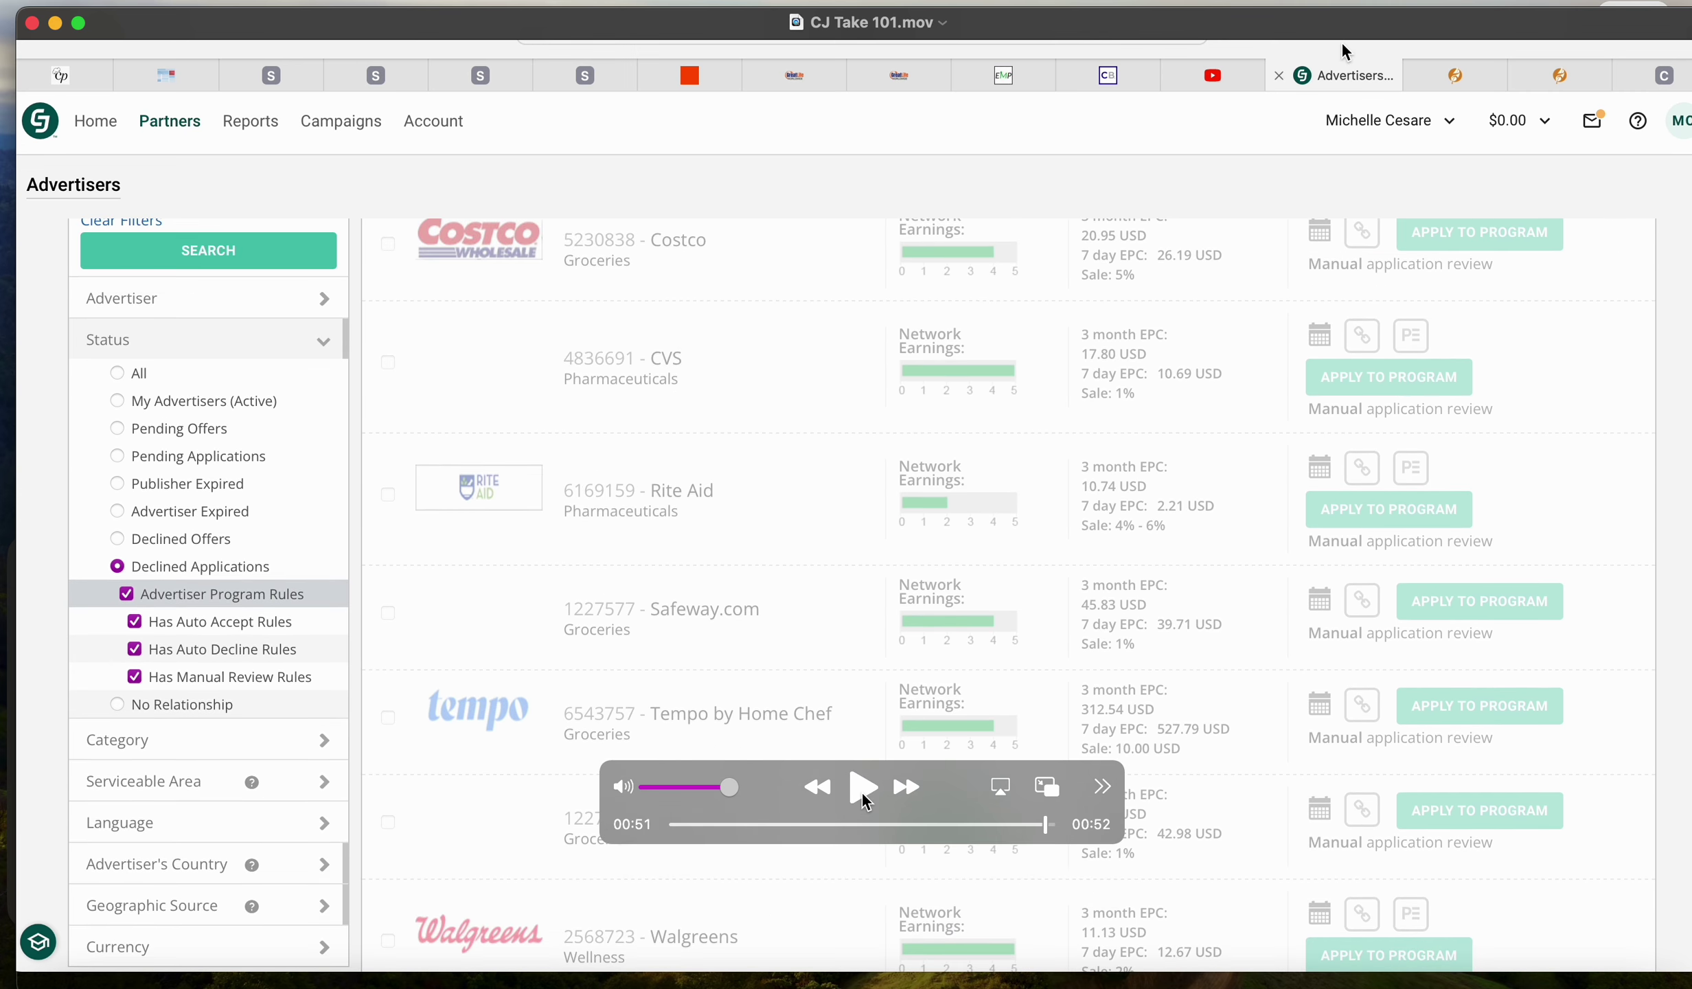
{"action": "left_click", "coordinate": [55, 24]}
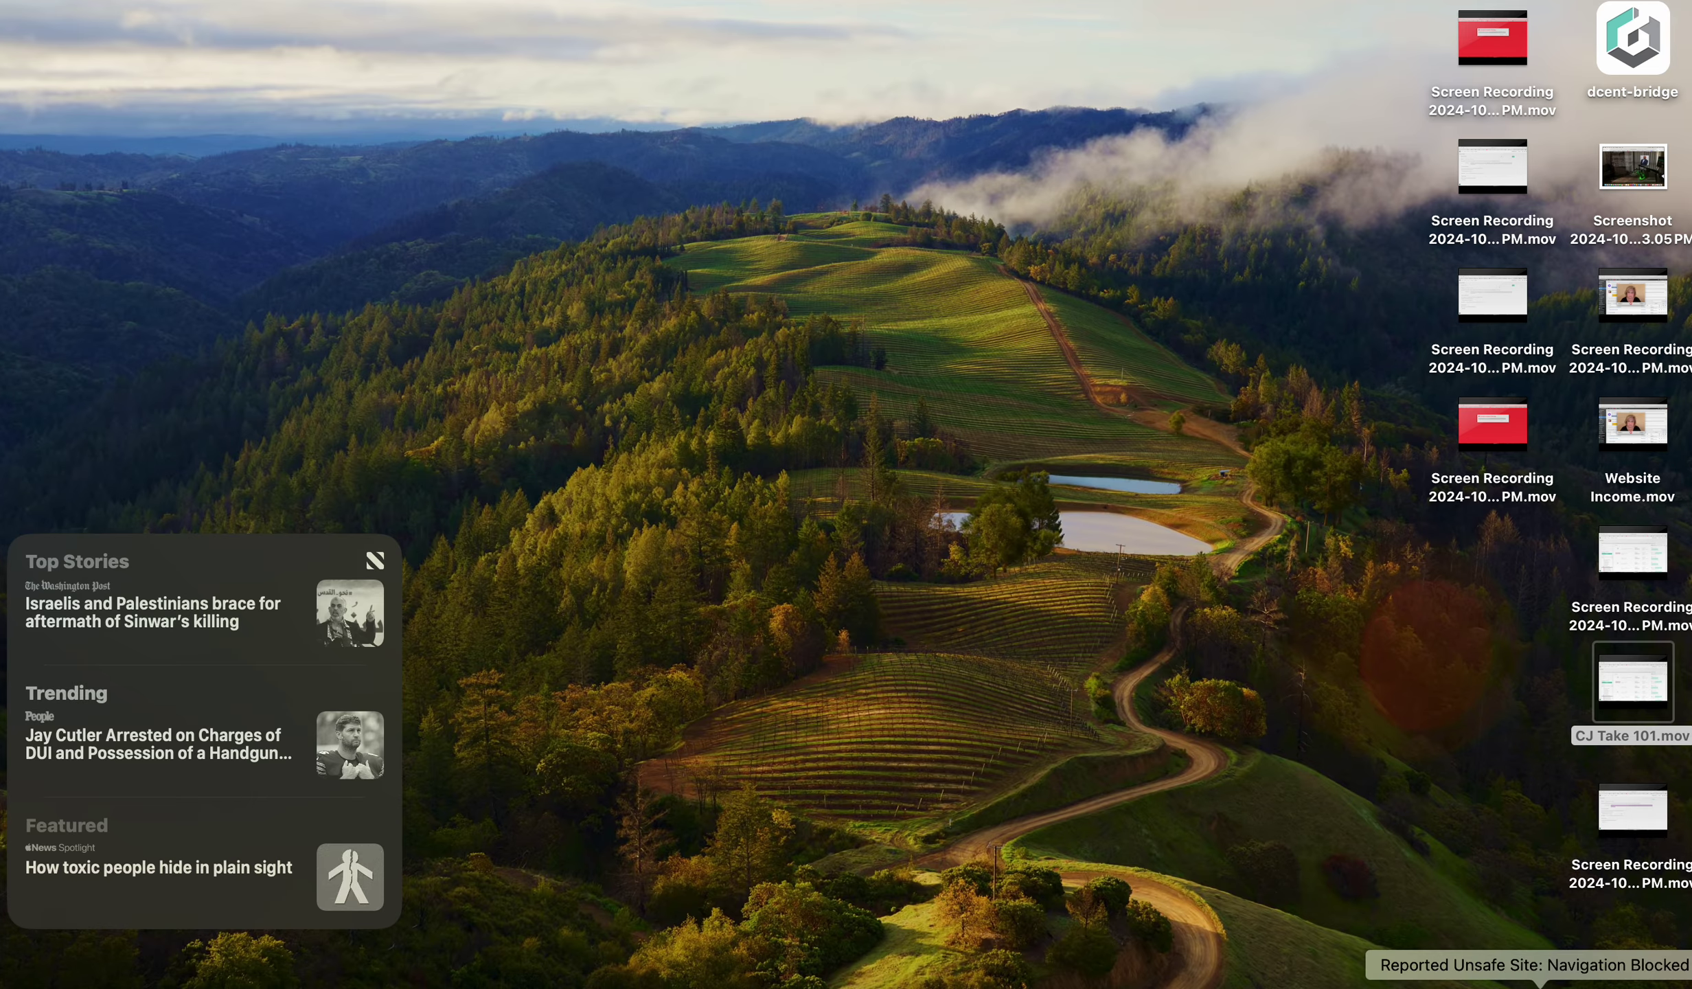
Restore Edge, Firefox and Safari from the Dock, then show Safari's CJ.com Home tab
{"action": "left_click", "coordinate": [1537, 983]}
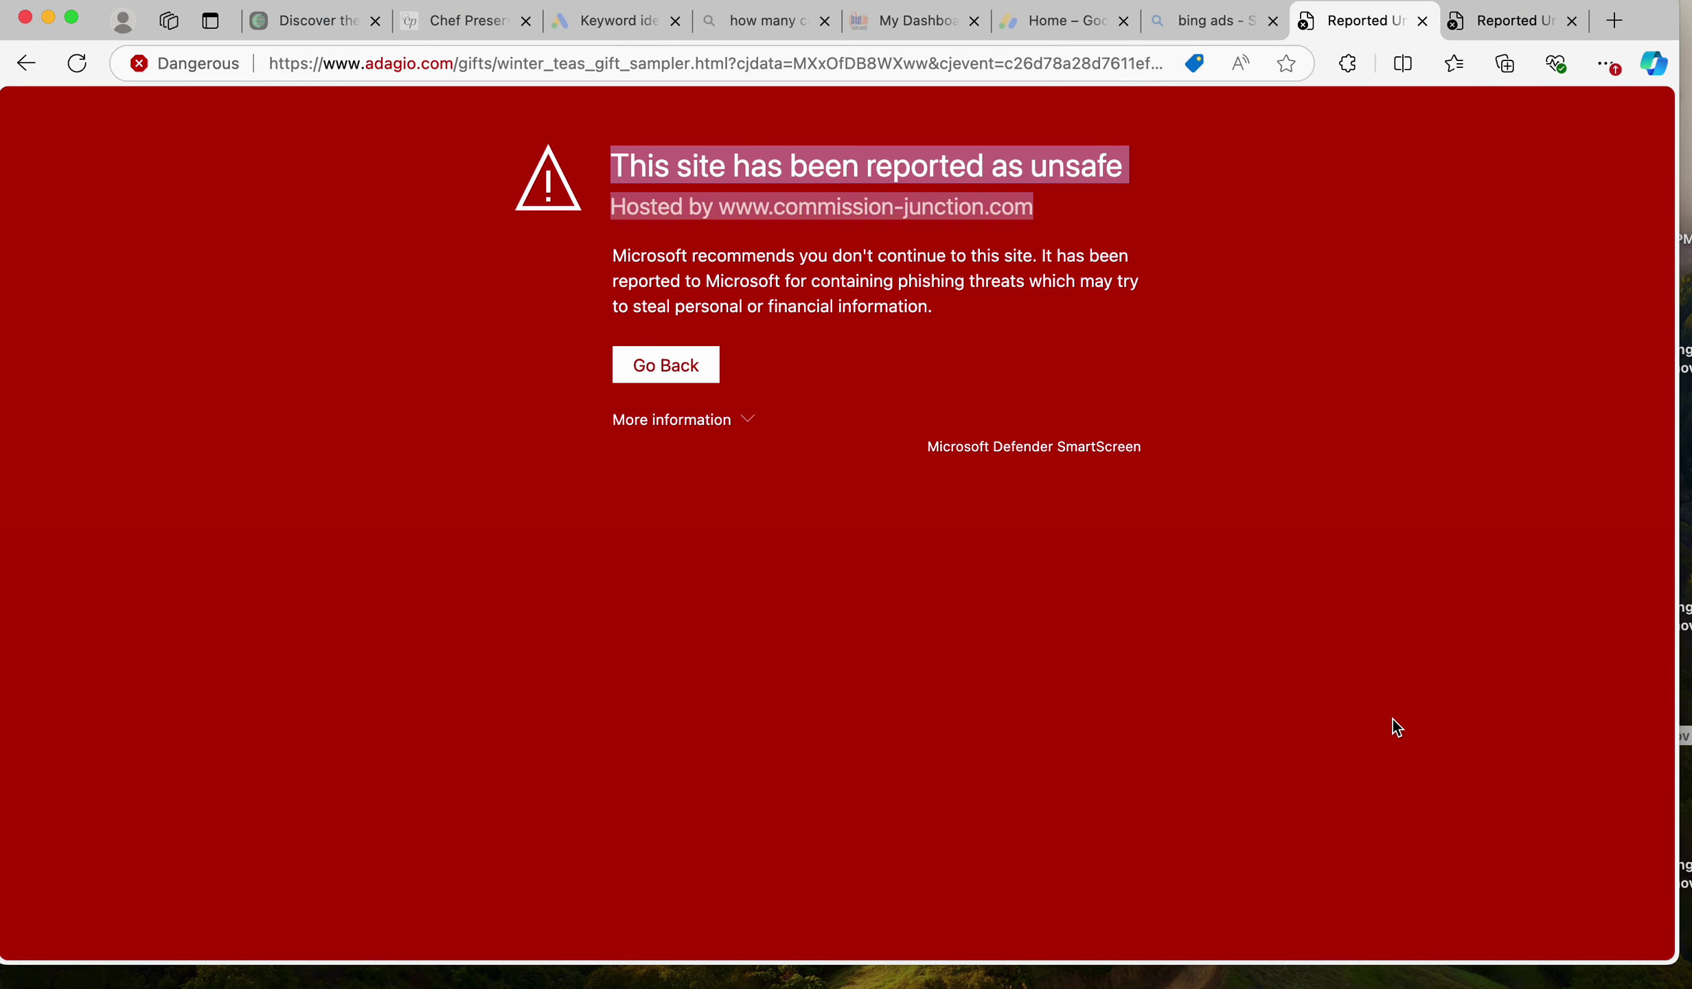
{"action": "left_click", "coordinate": [1535, 982]}
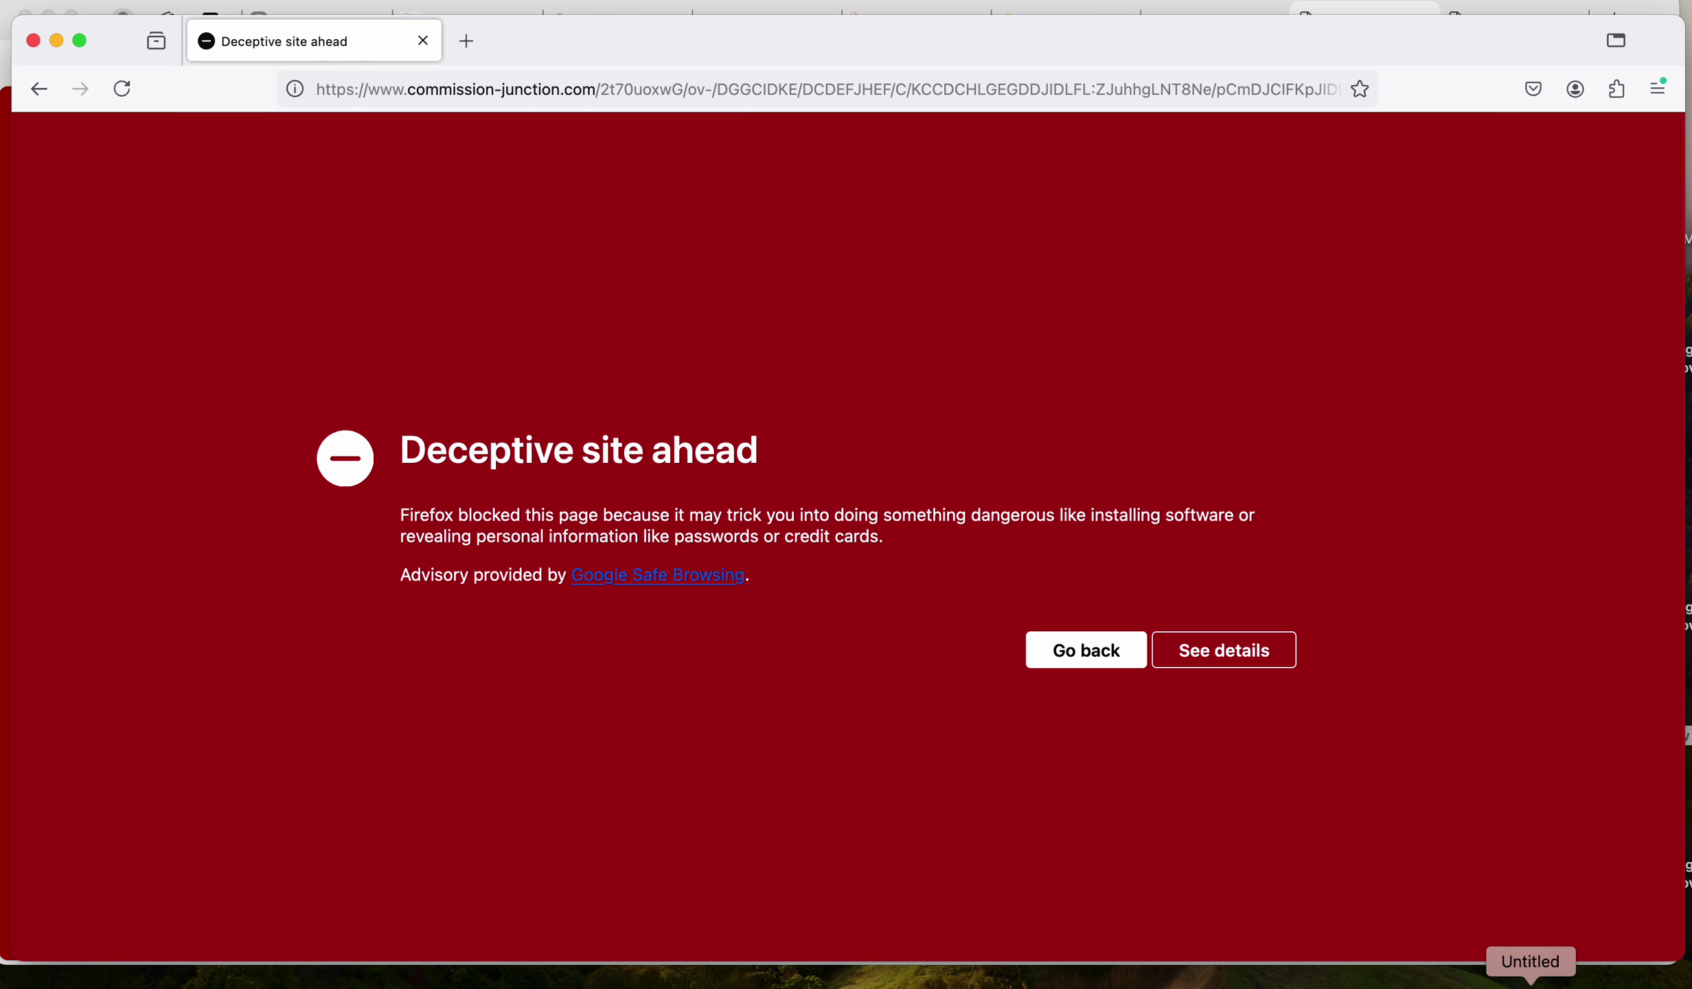
{"action": "left_click", "coordinate": [1530, 981]}
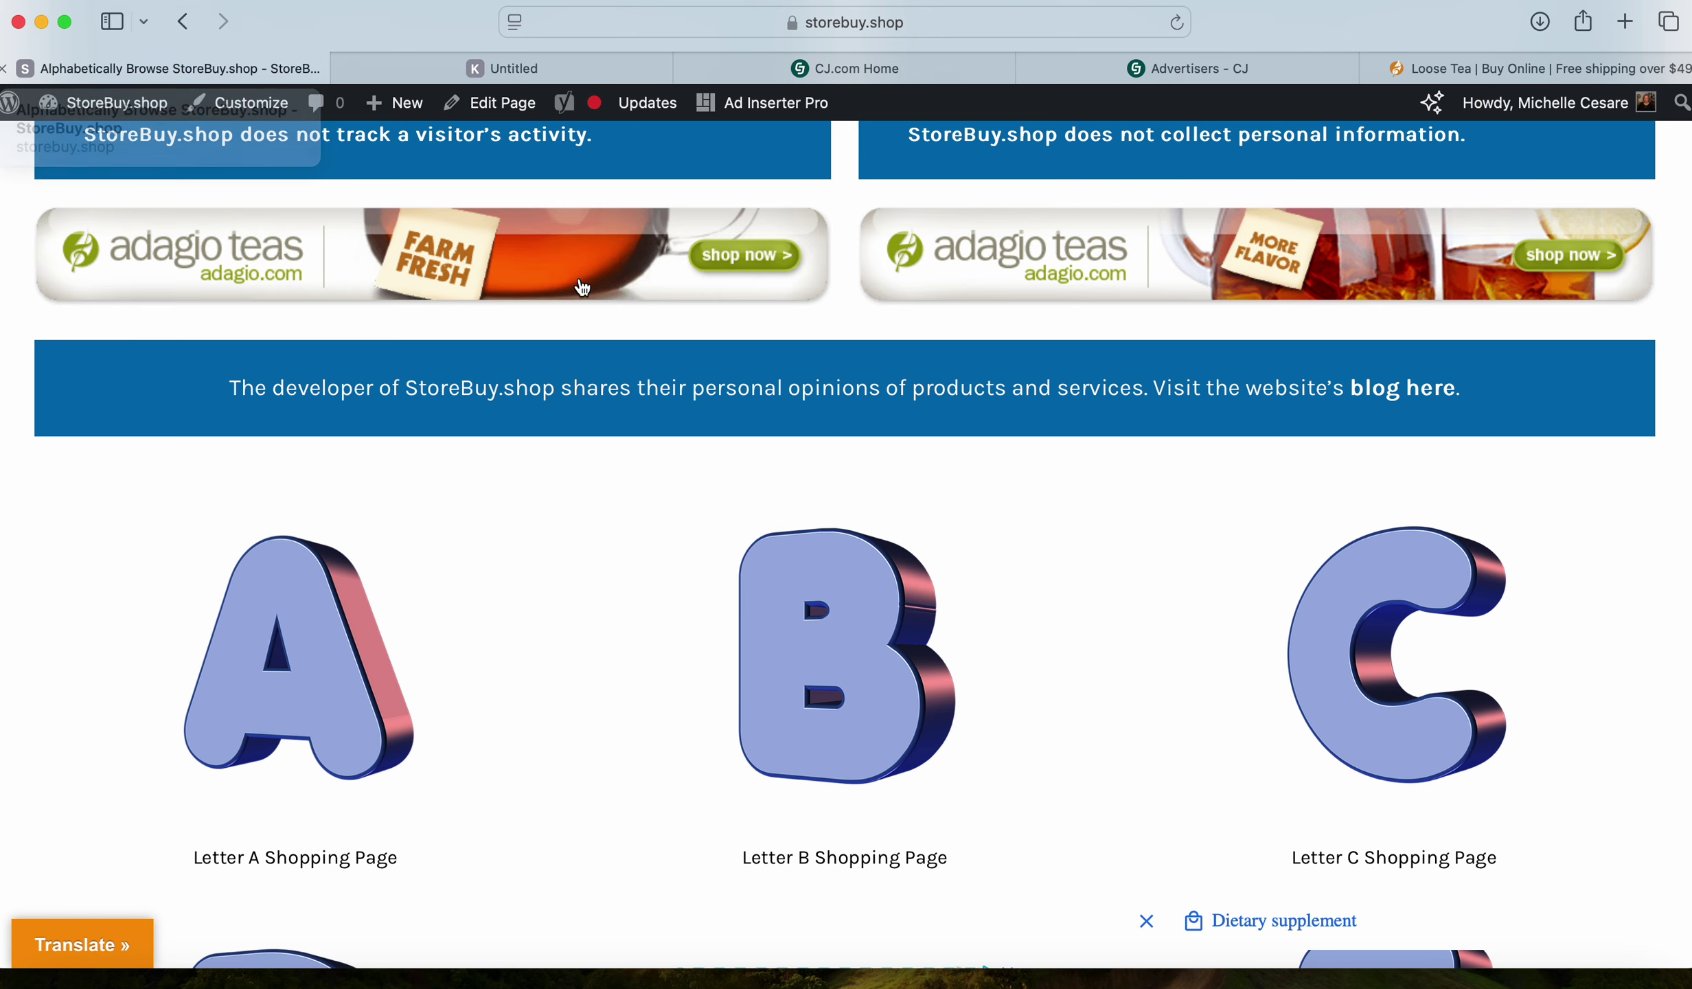
{"action": "scroll", "coordinate": [965, 254], "scroll_direction": "up", "scroll_amount": 9}
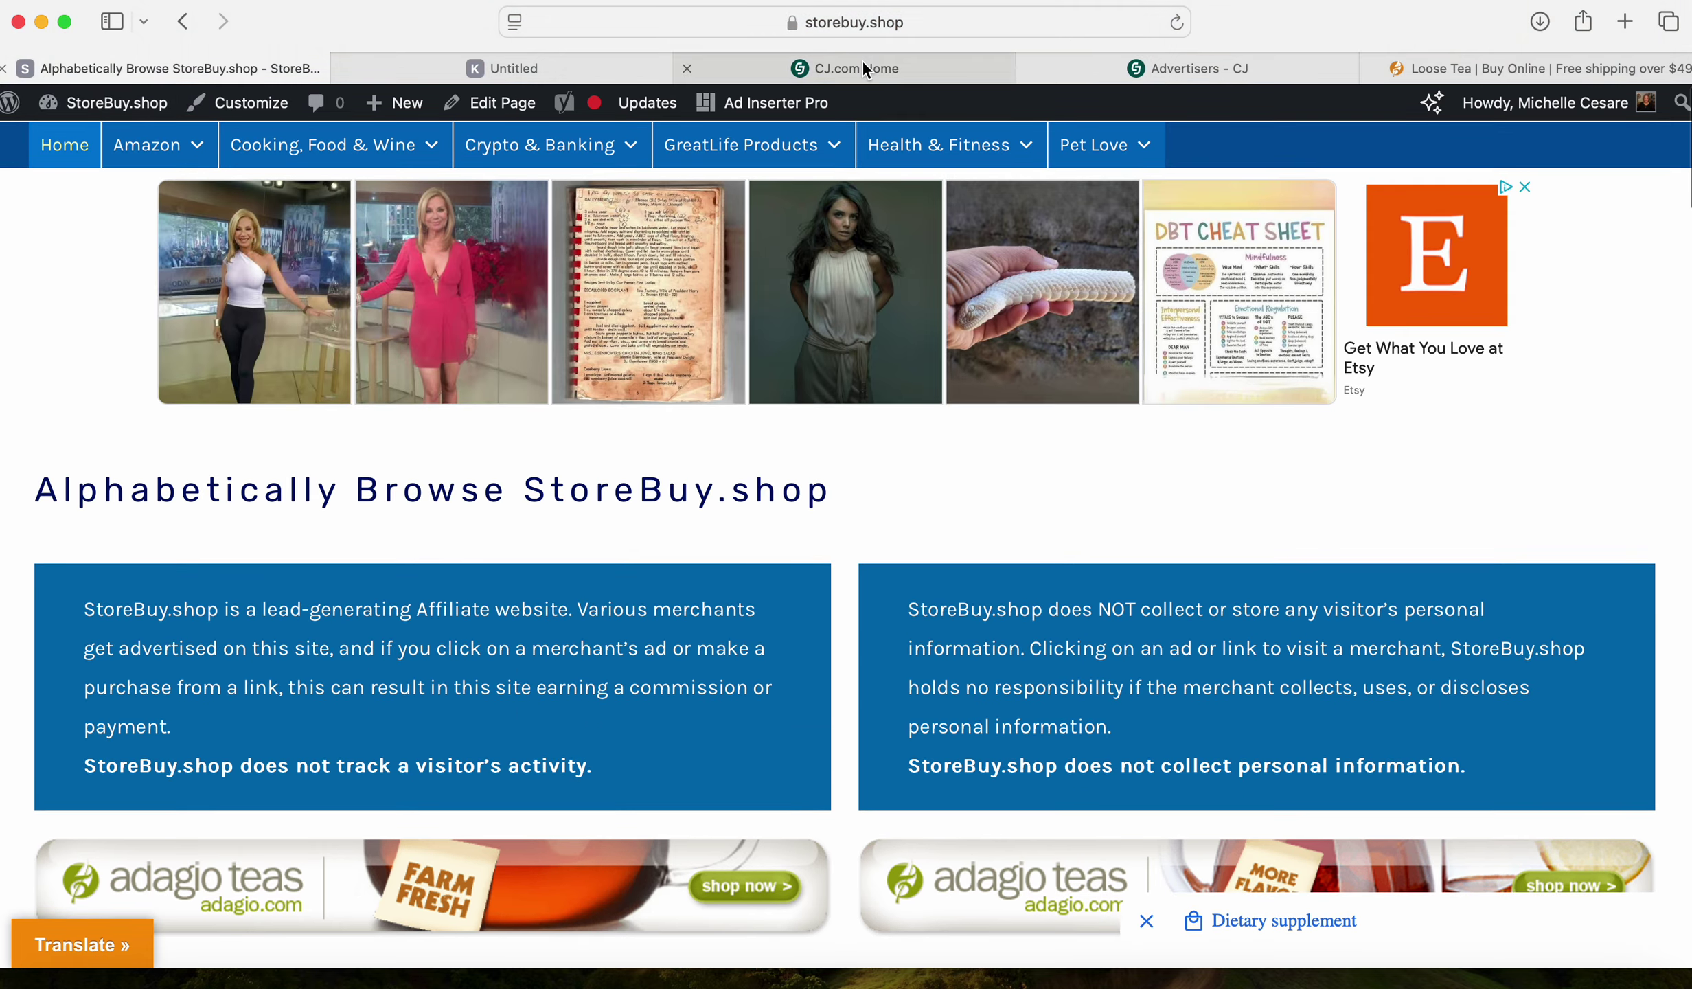
{"action": "left_click", "coordinate": [864, 68]}
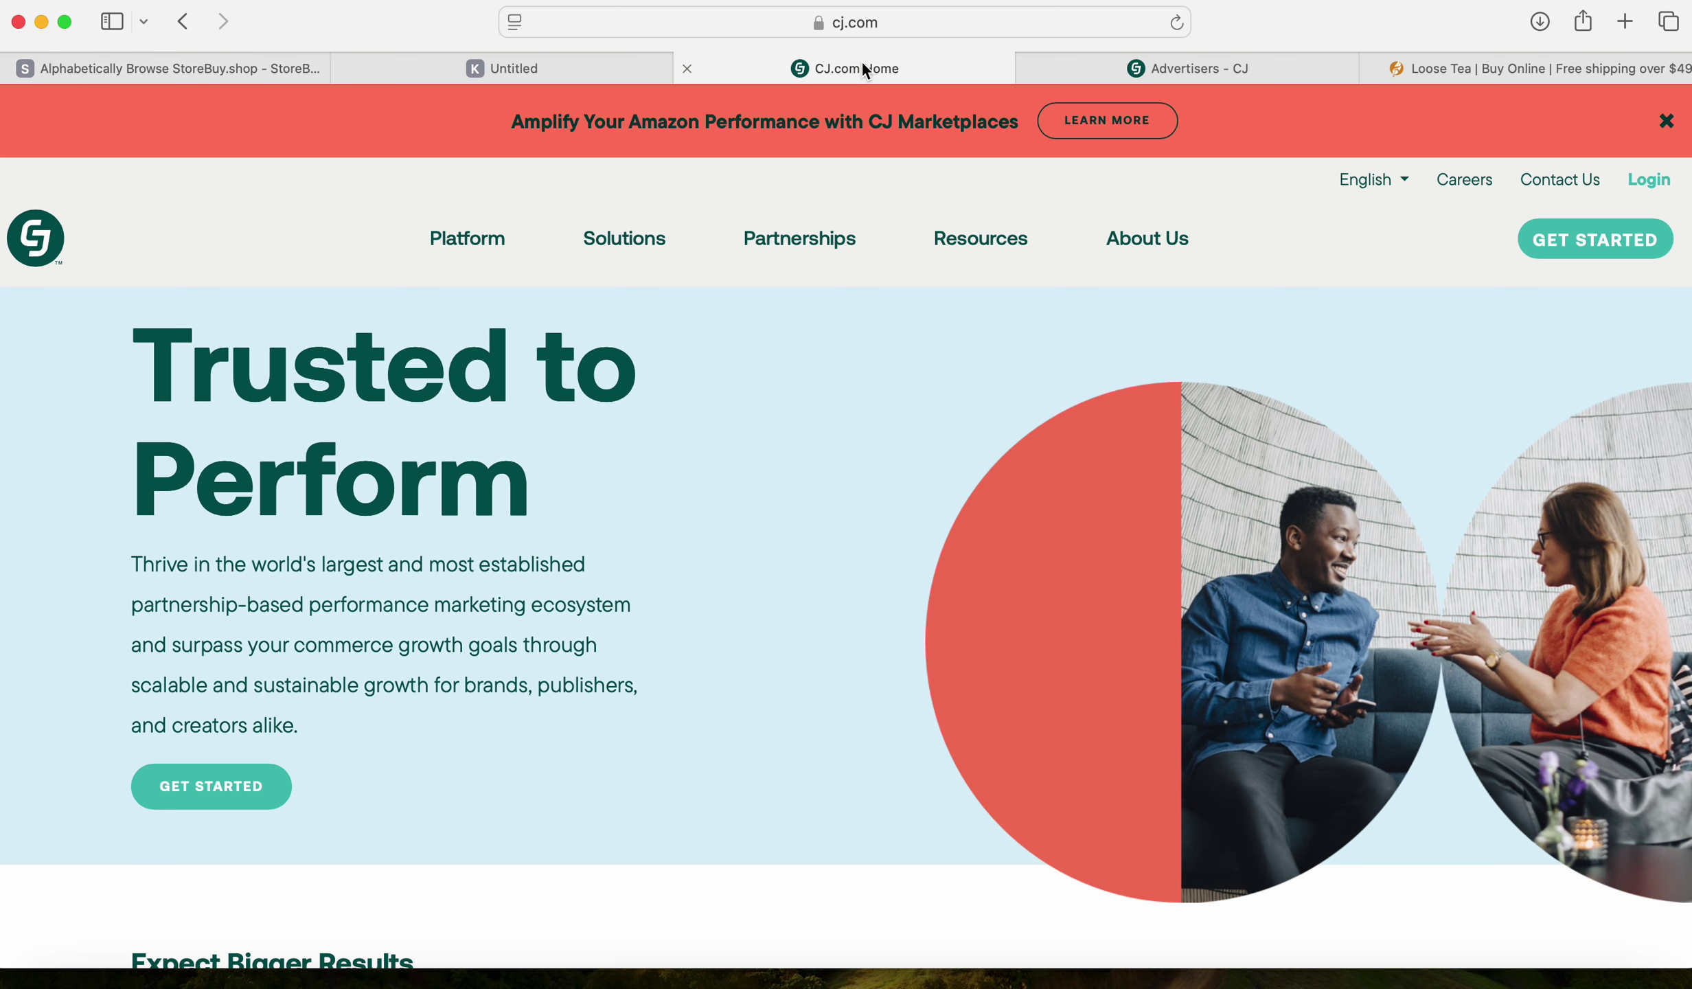
Open the Network Profile, select the StoreBuy.shop description, then go to Manage Promotional Properties
{"action": "left_click", "coordinate": [1219, 69]}
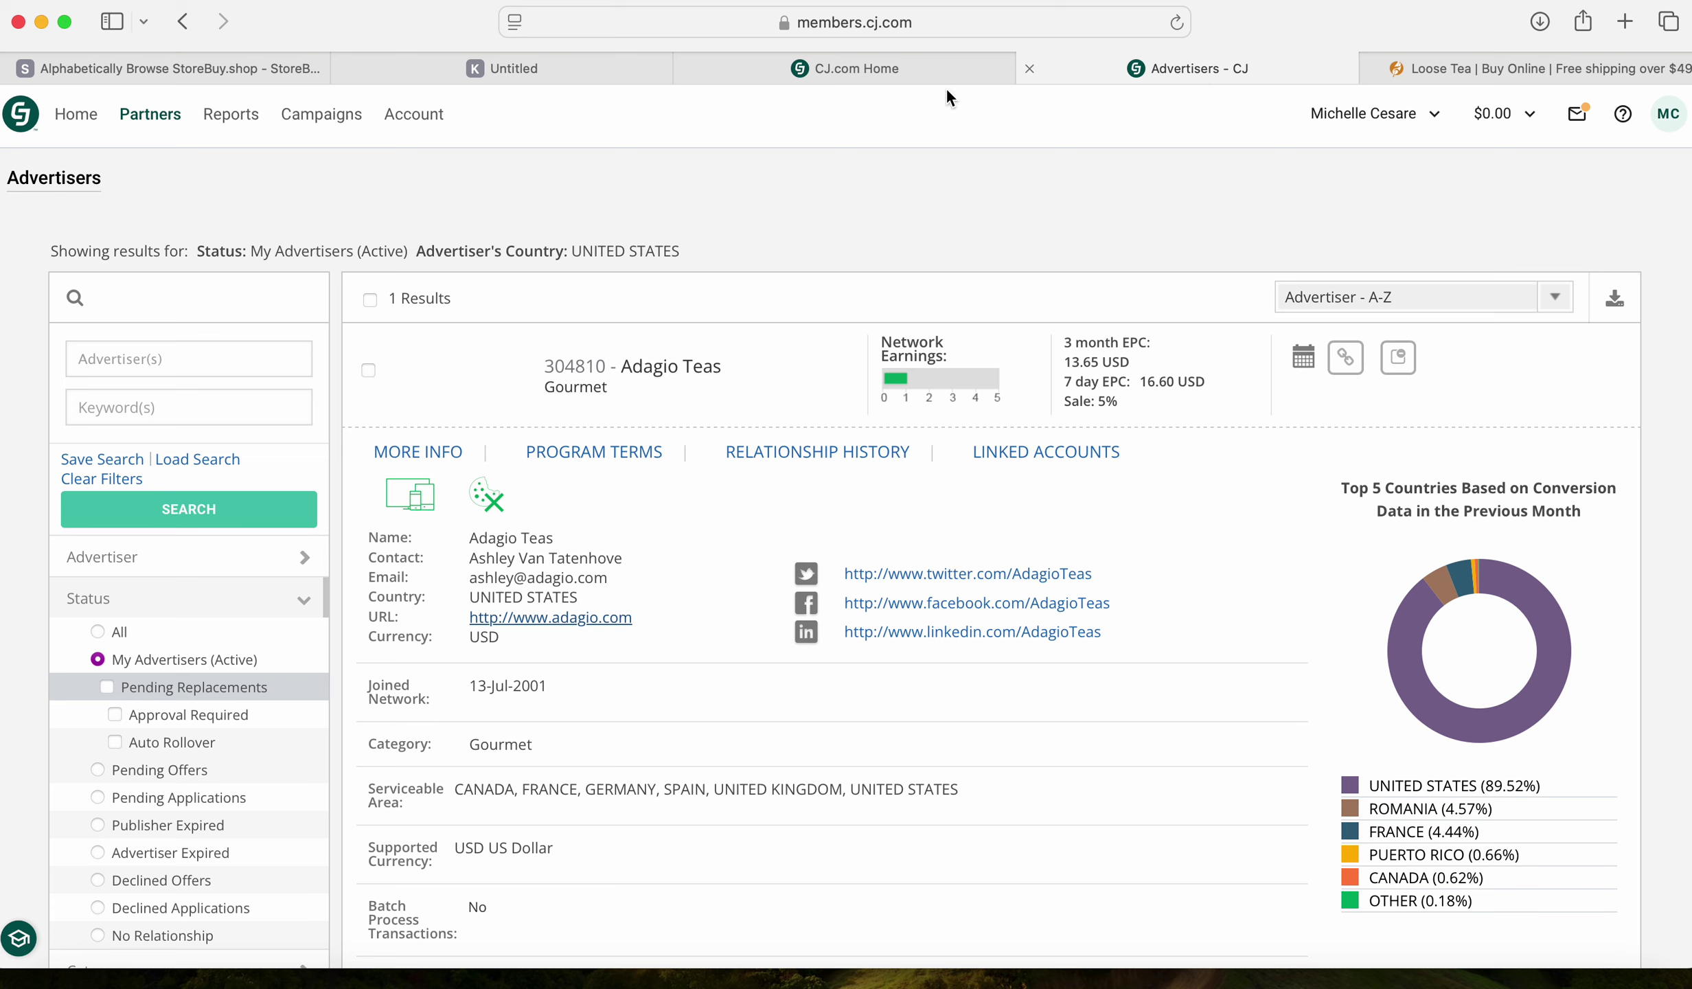
{"action": "left_click", "coordinate": [413, 114]}
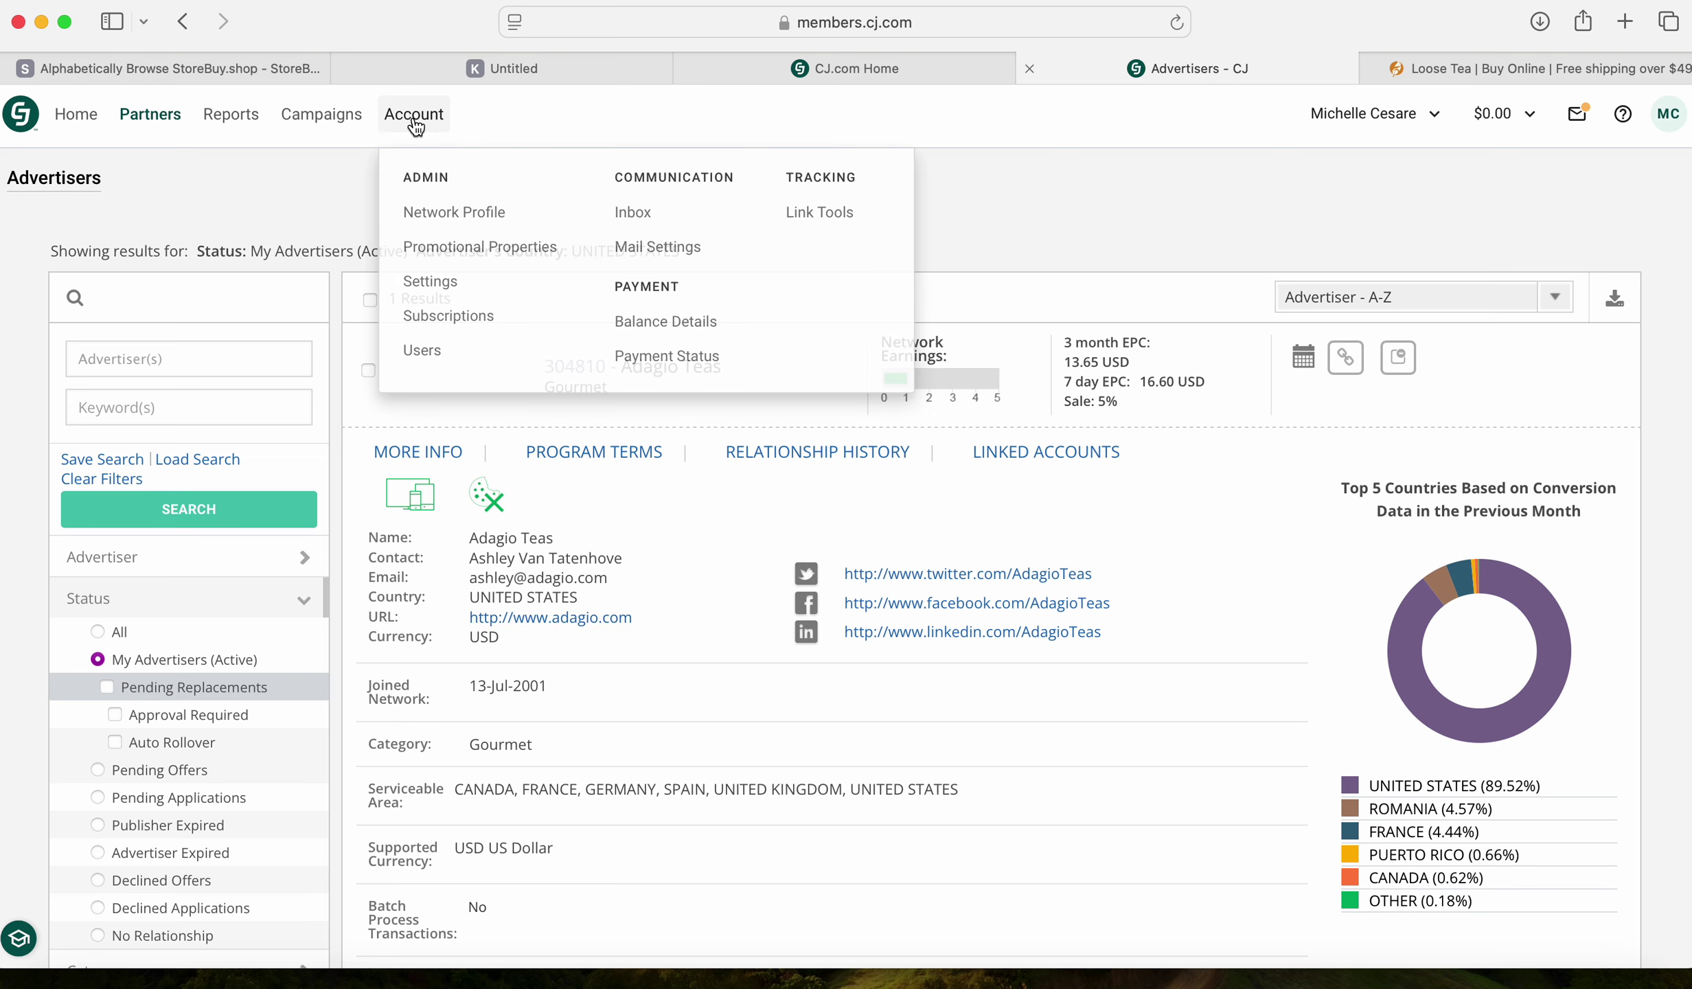
{"action": "left_click", "coordinate": [439, 213]}
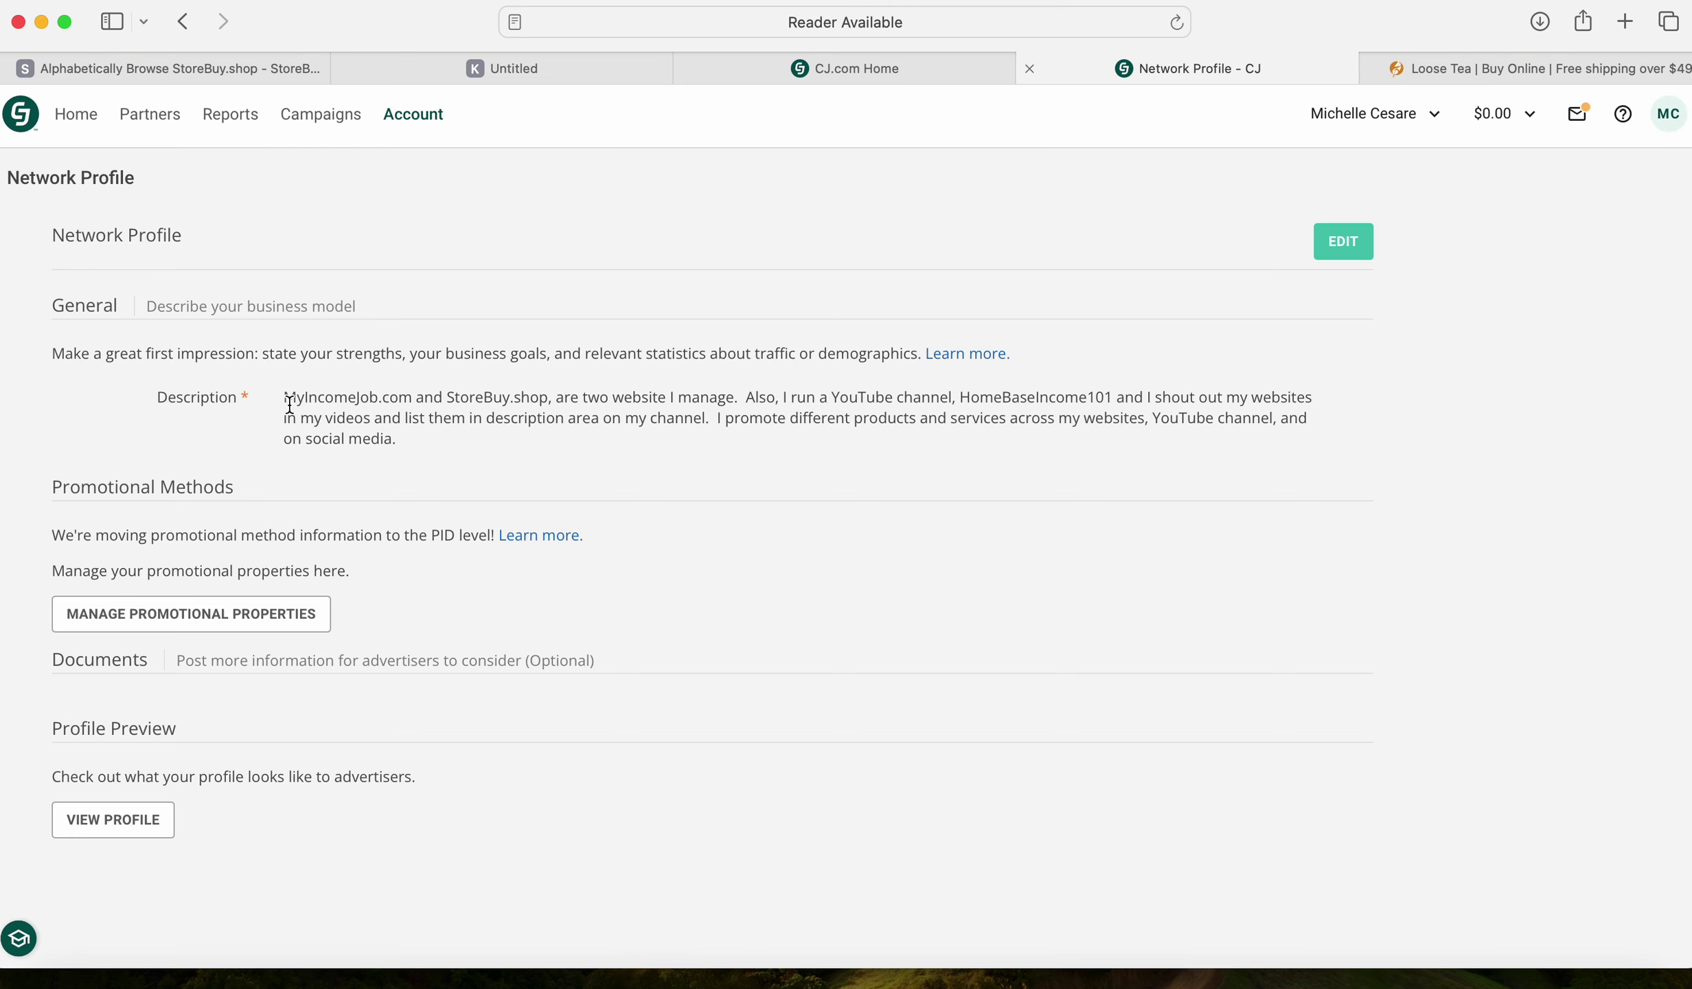
{"action": "left_click_drag", "start_coordinate": [283, 397], "coordinate": [425, 450]}
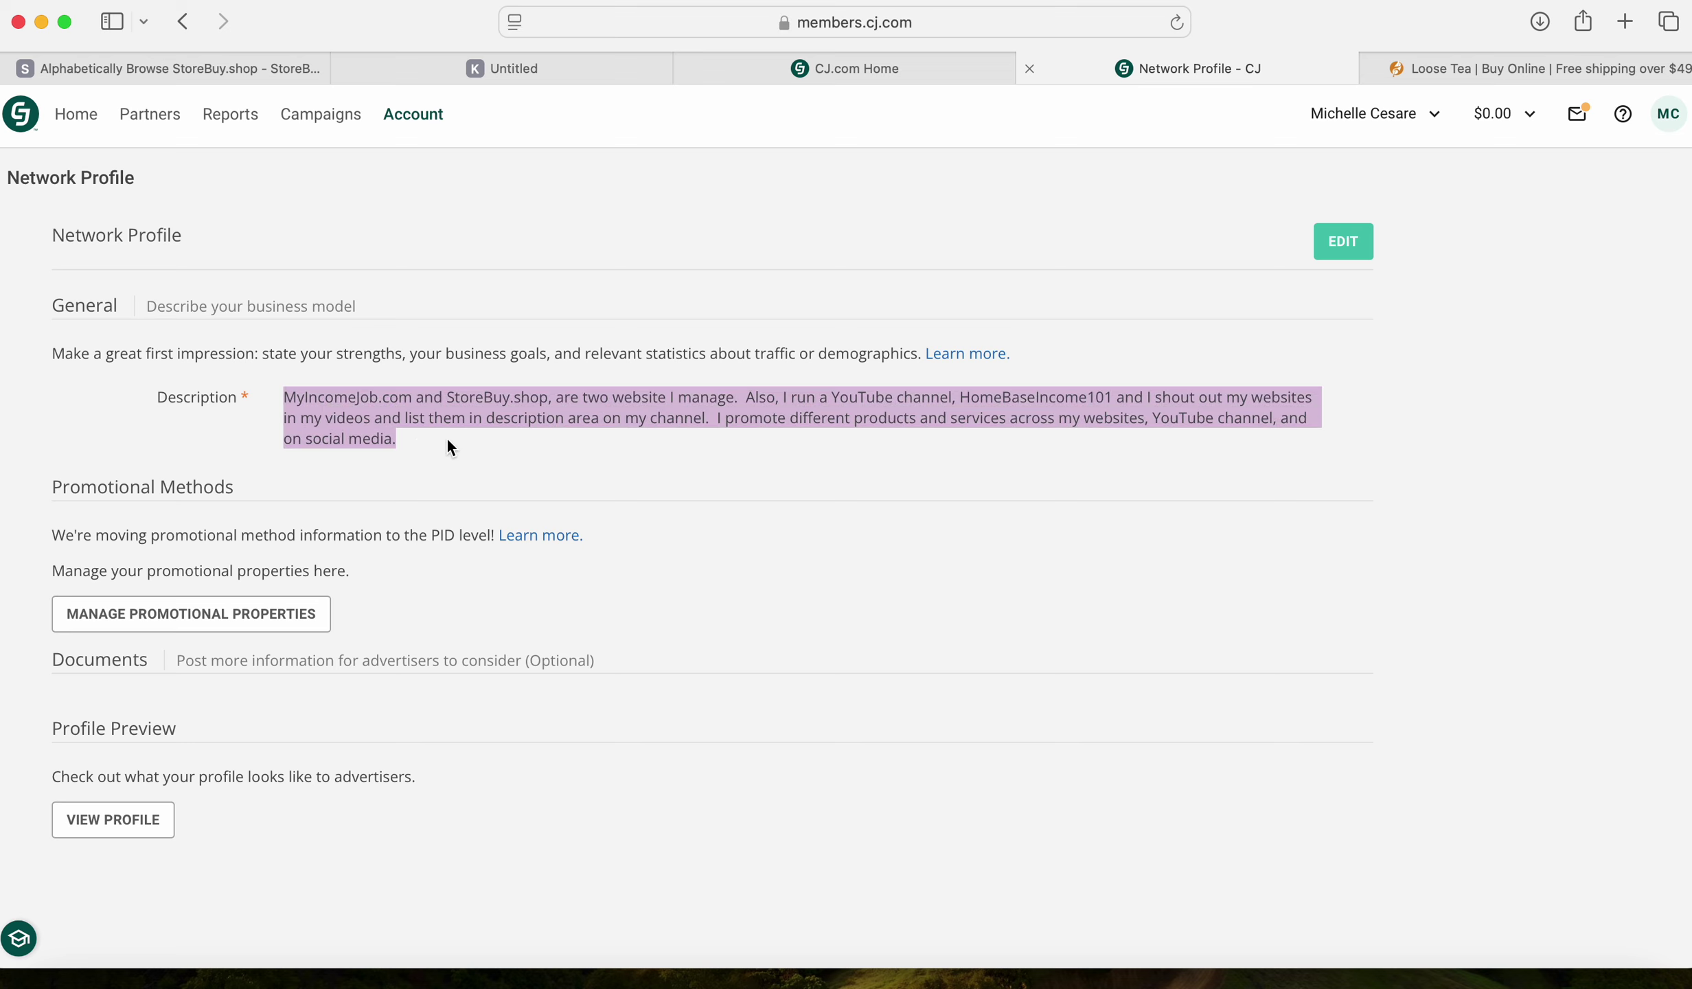
{"action": "left_click", "coordinate": [318, 611]}
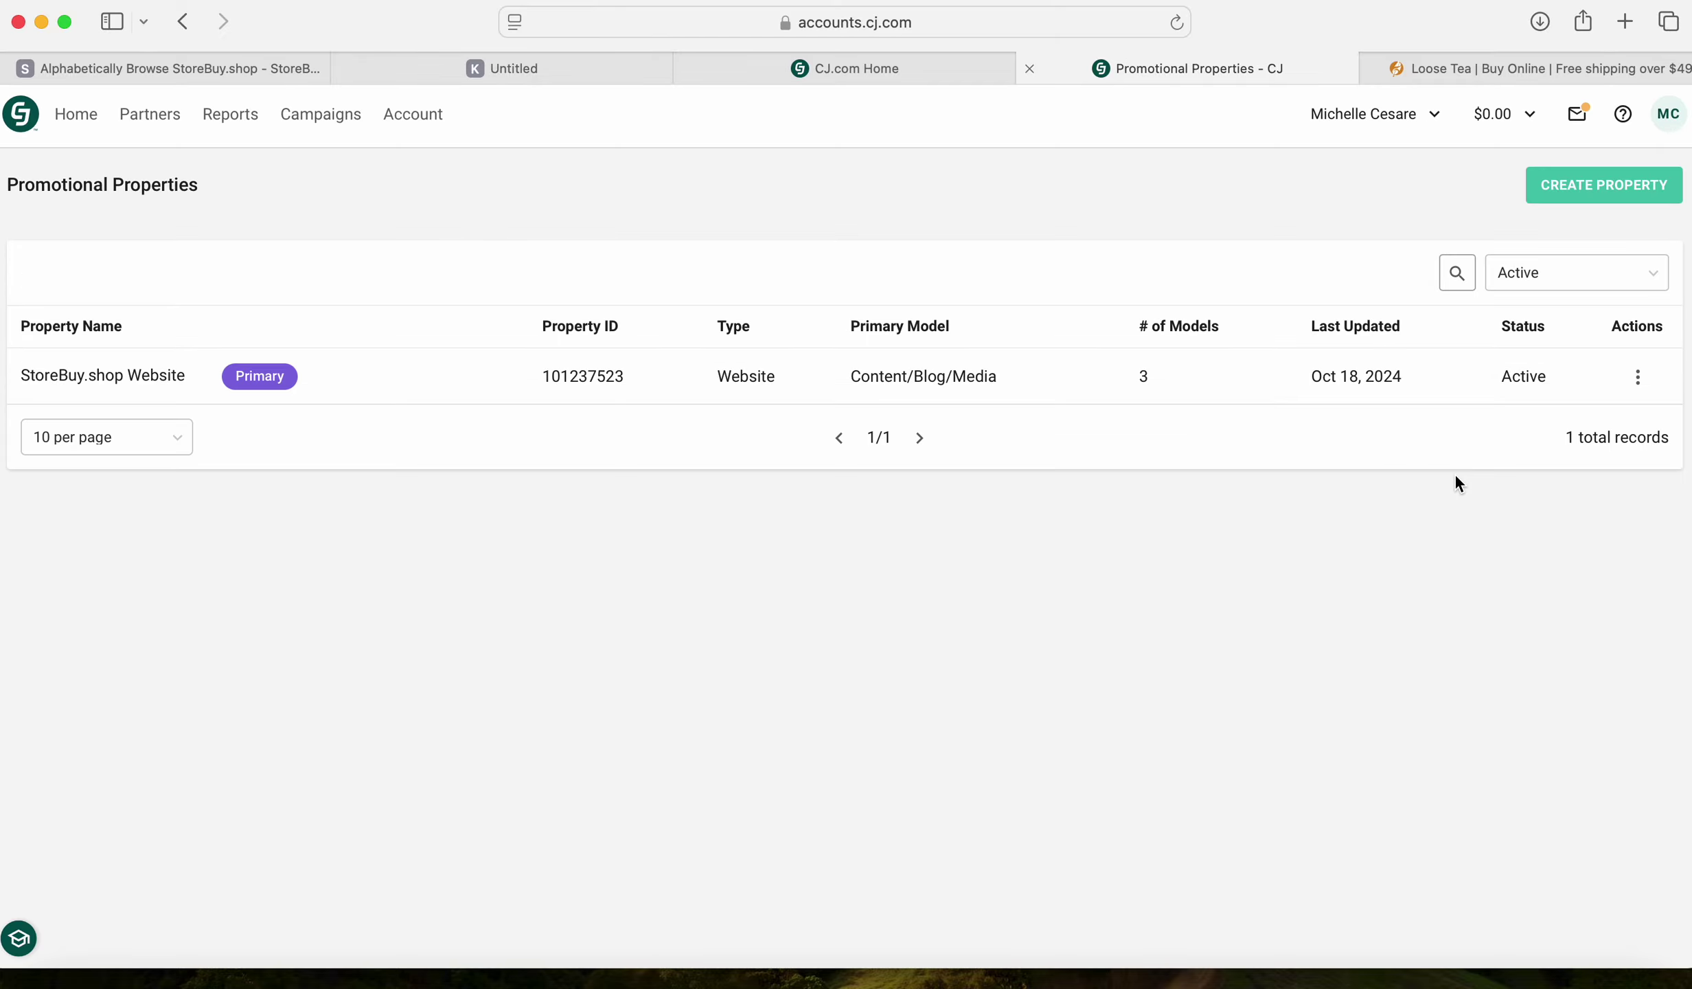
{"action": "left_click", "coordinate": [1638, 376]}
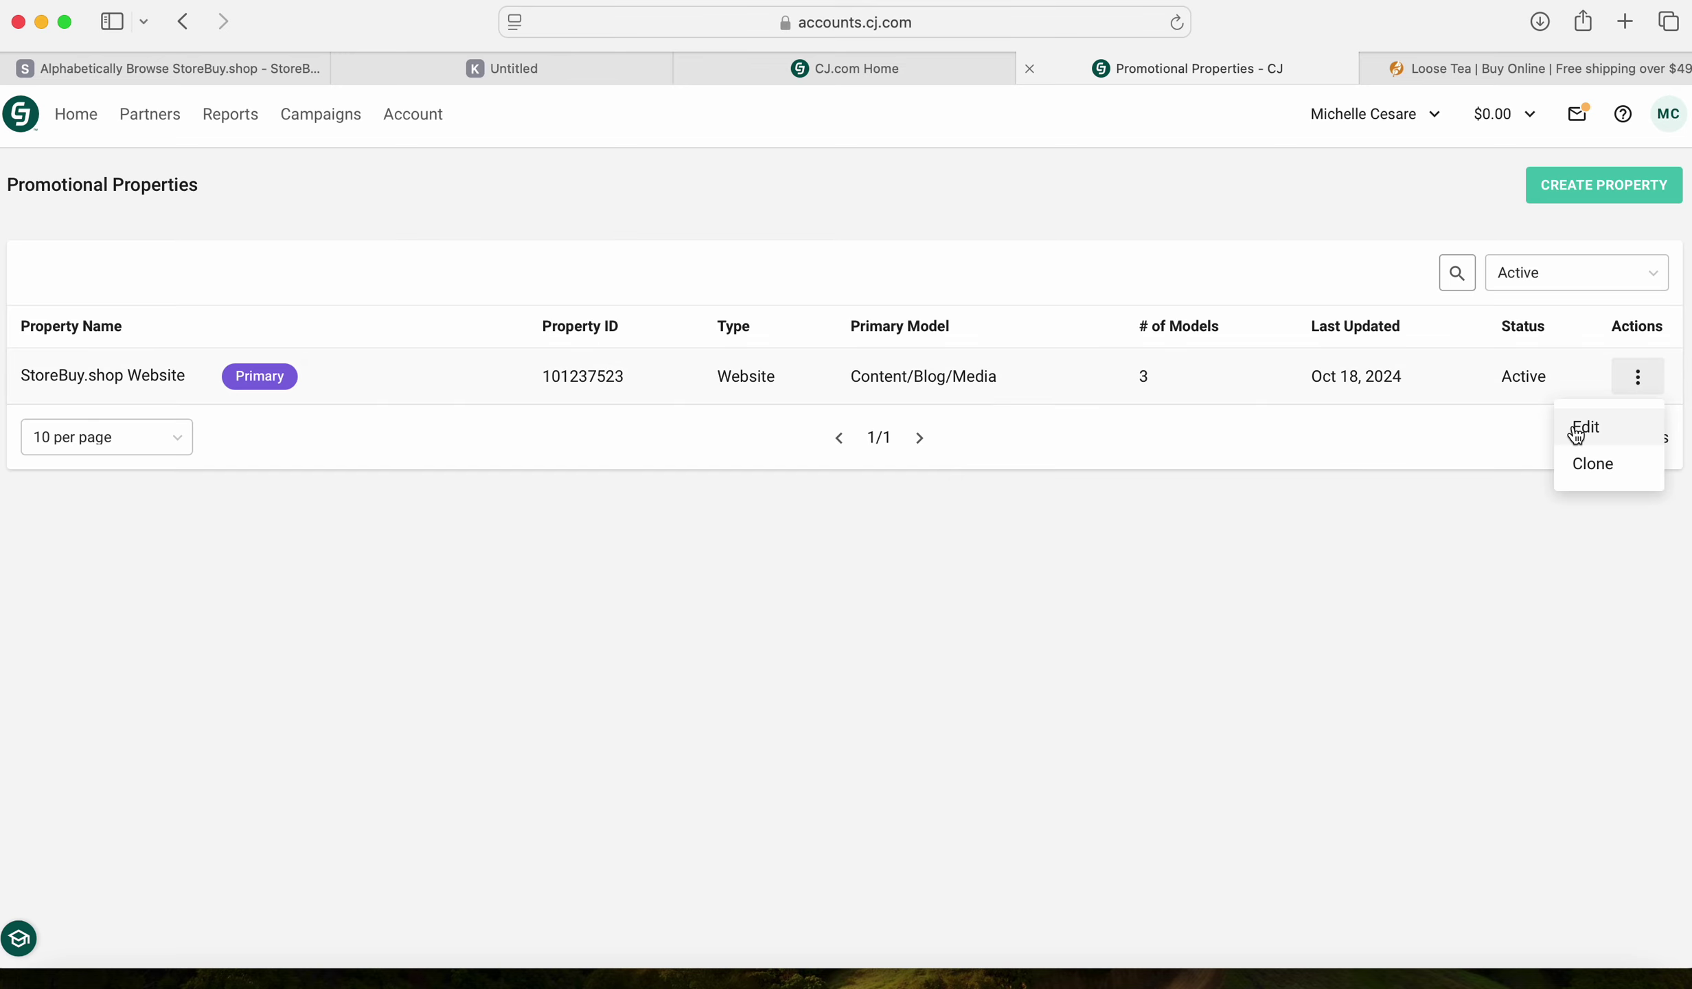
{"action": "left_click", "coordinate": [1582, 428]}
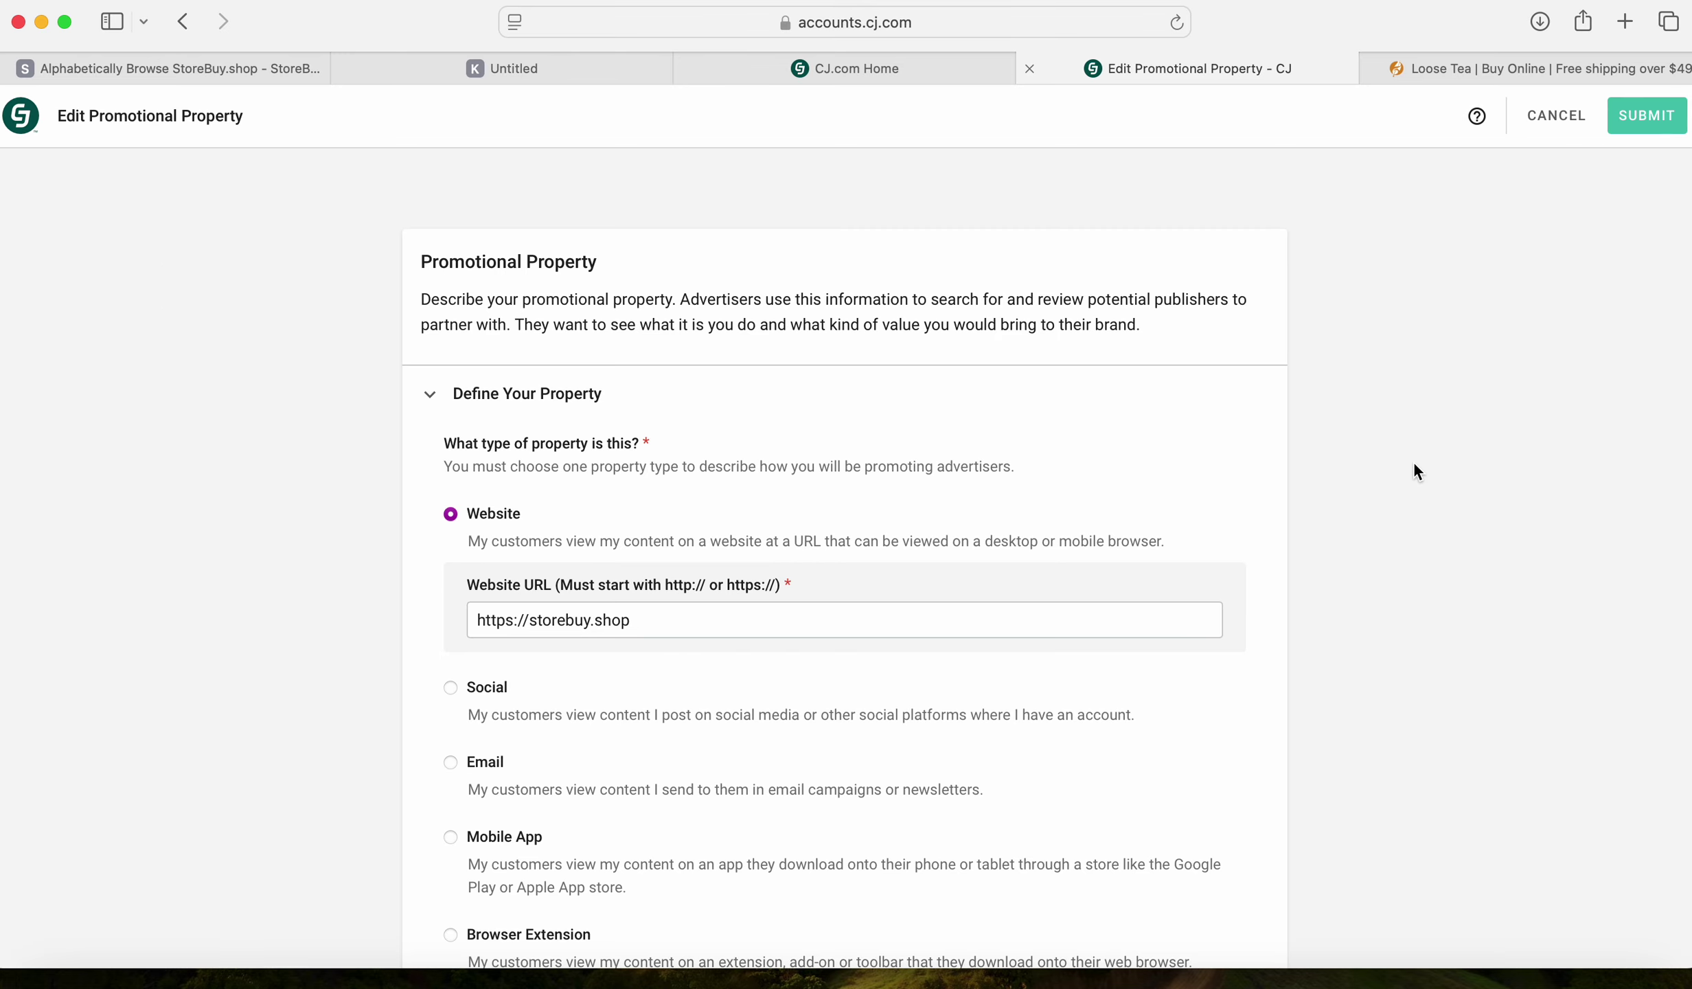
{"action": "scroll", "coordinate": [1413, 463], "scroll_direction": "down", "scroll_amount": 3}
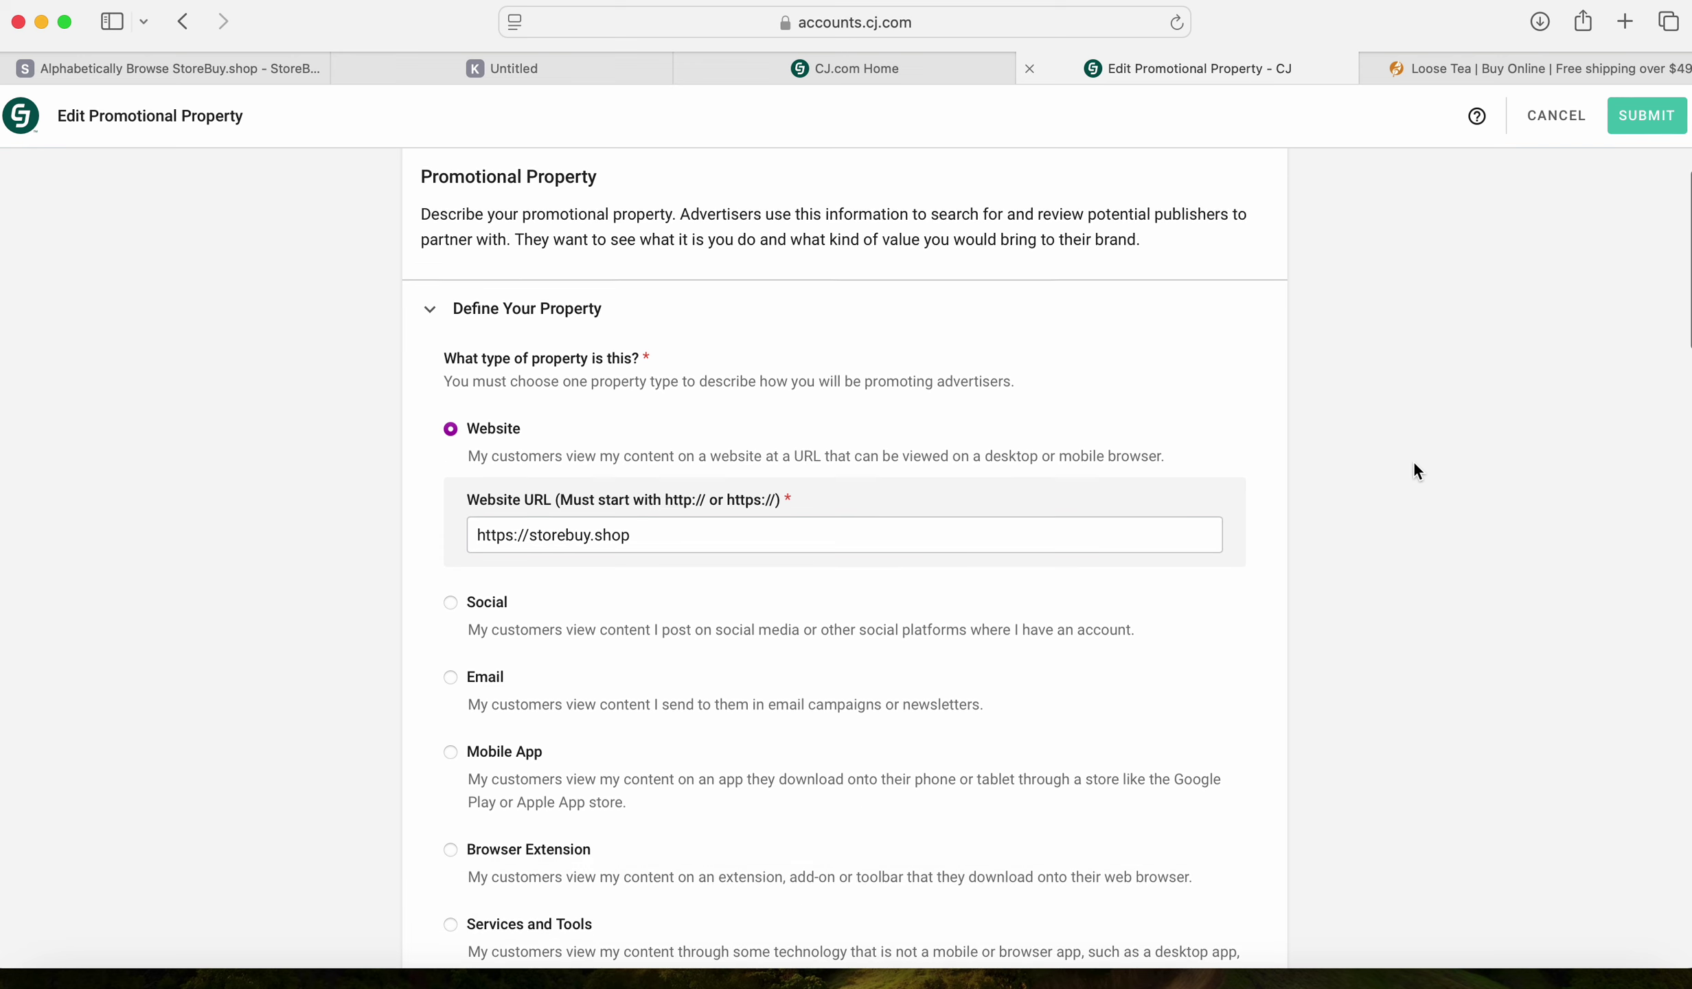
{"action": "scroll", "coordinate": [1413, 463], "scroll_direction": "up", "scroll_amount": 2}
{"action": "scroll", "coordinate": [1416, 470], "scroll_direction": "up", "scroll_amount": 1}
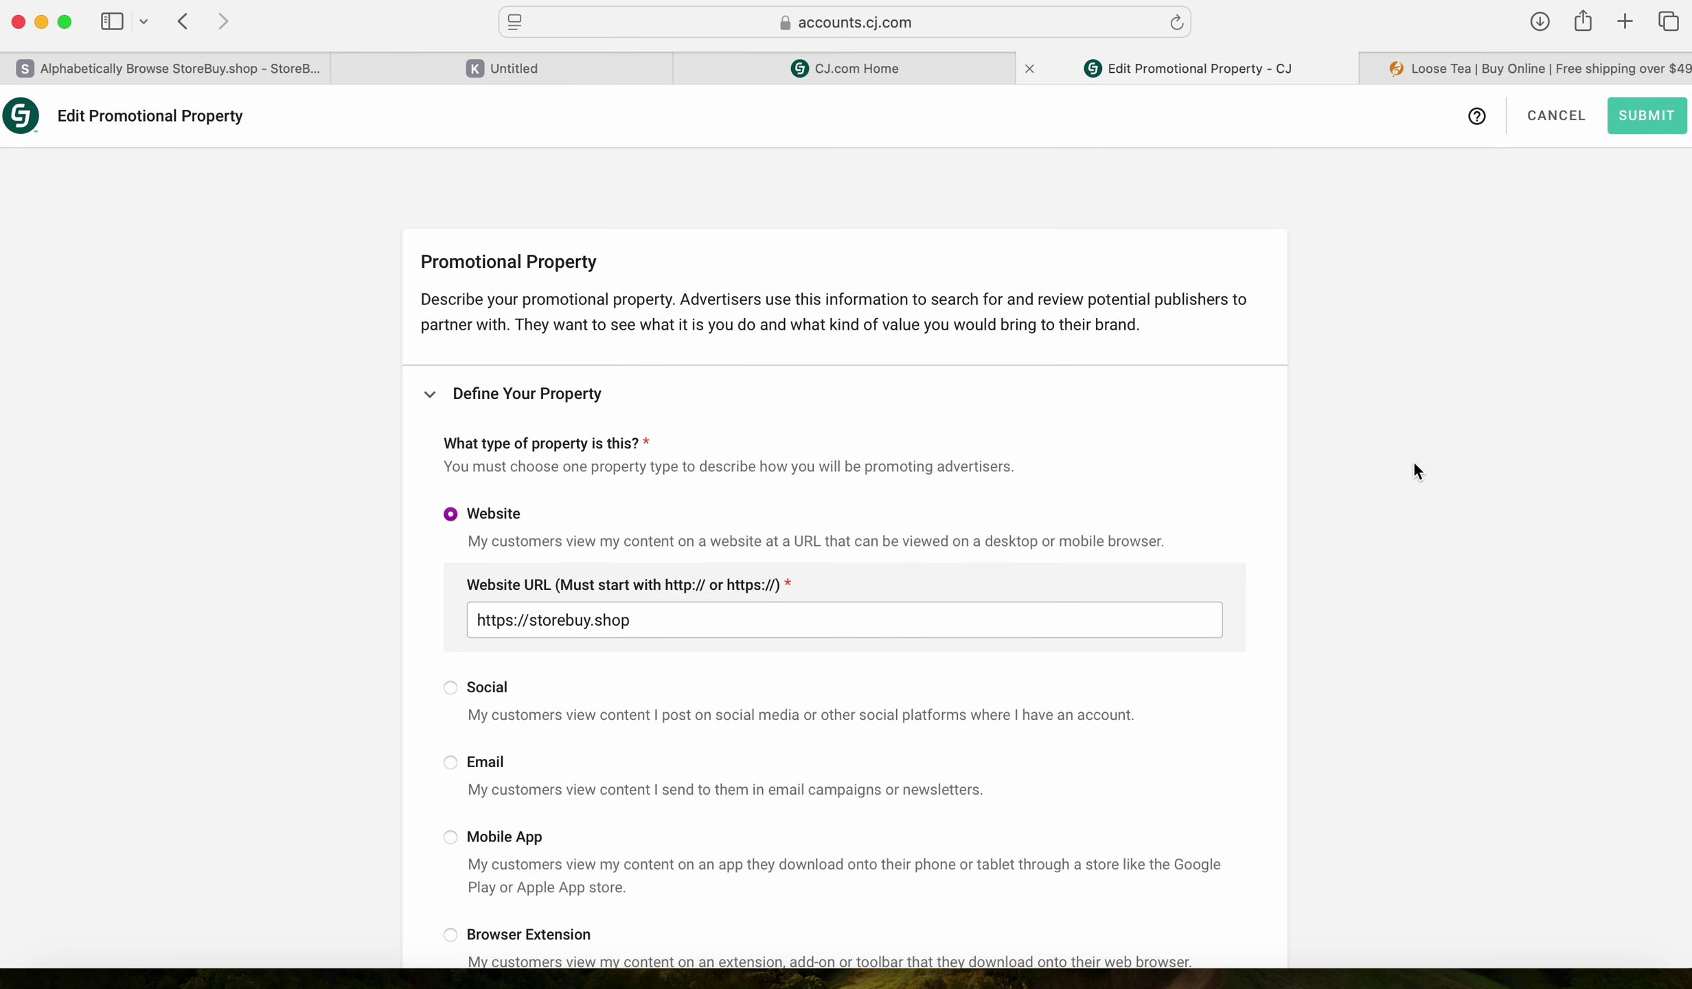
{"action": "scroll", "coordinate": [1416, 471], "scroll_direction": "down", "scroll_amount": 4}
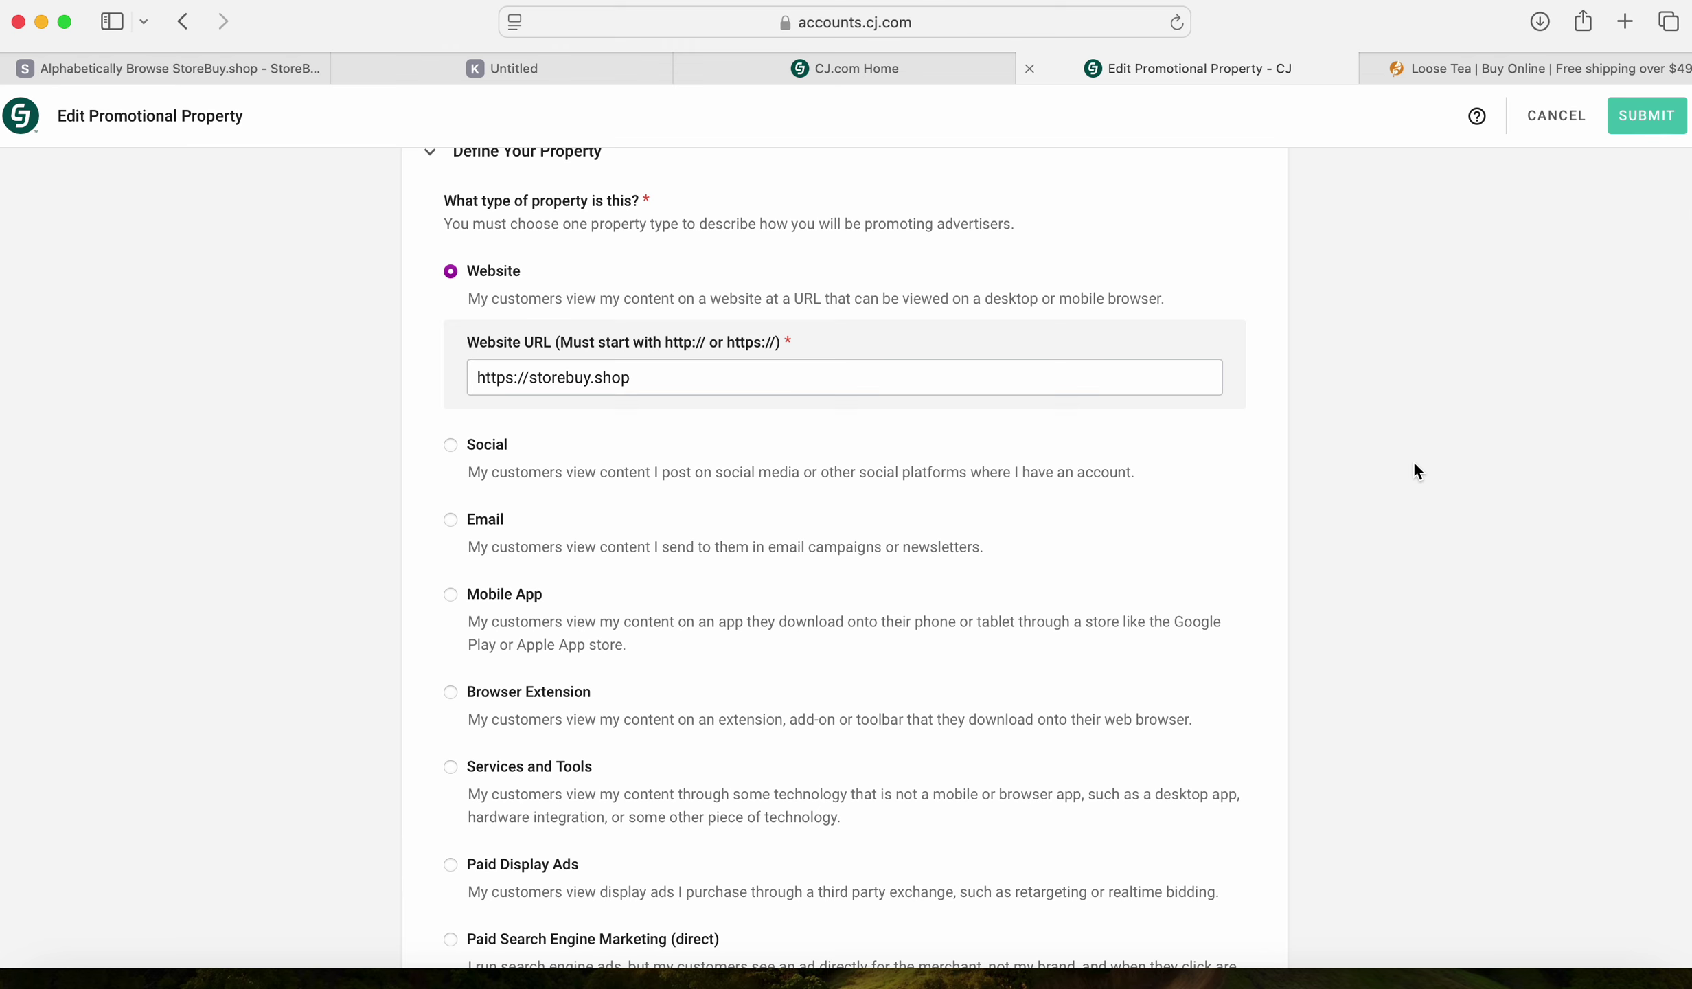
{"action": "scroll", "coordinate": [1415, 466], "scroll_direction": "down", "scroll_amount": 4}
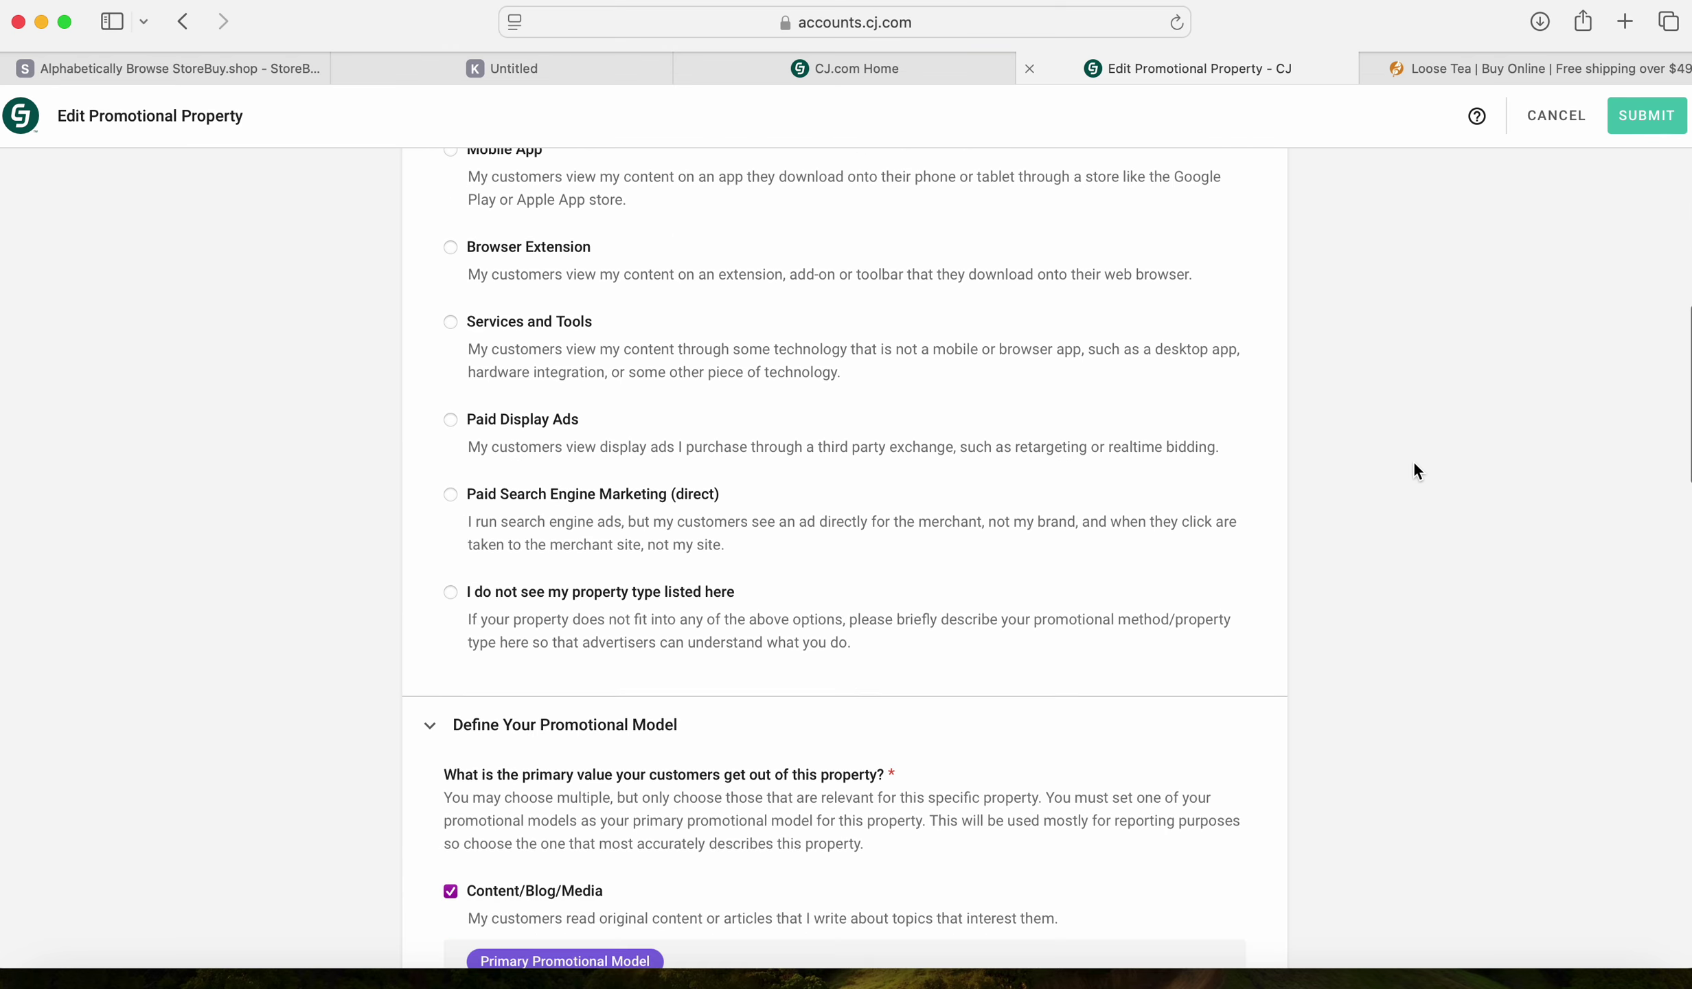
{"action": "scroll", "coordinate": [1414, 464], "scroll_direction": "up", "scroll_amount": 7}
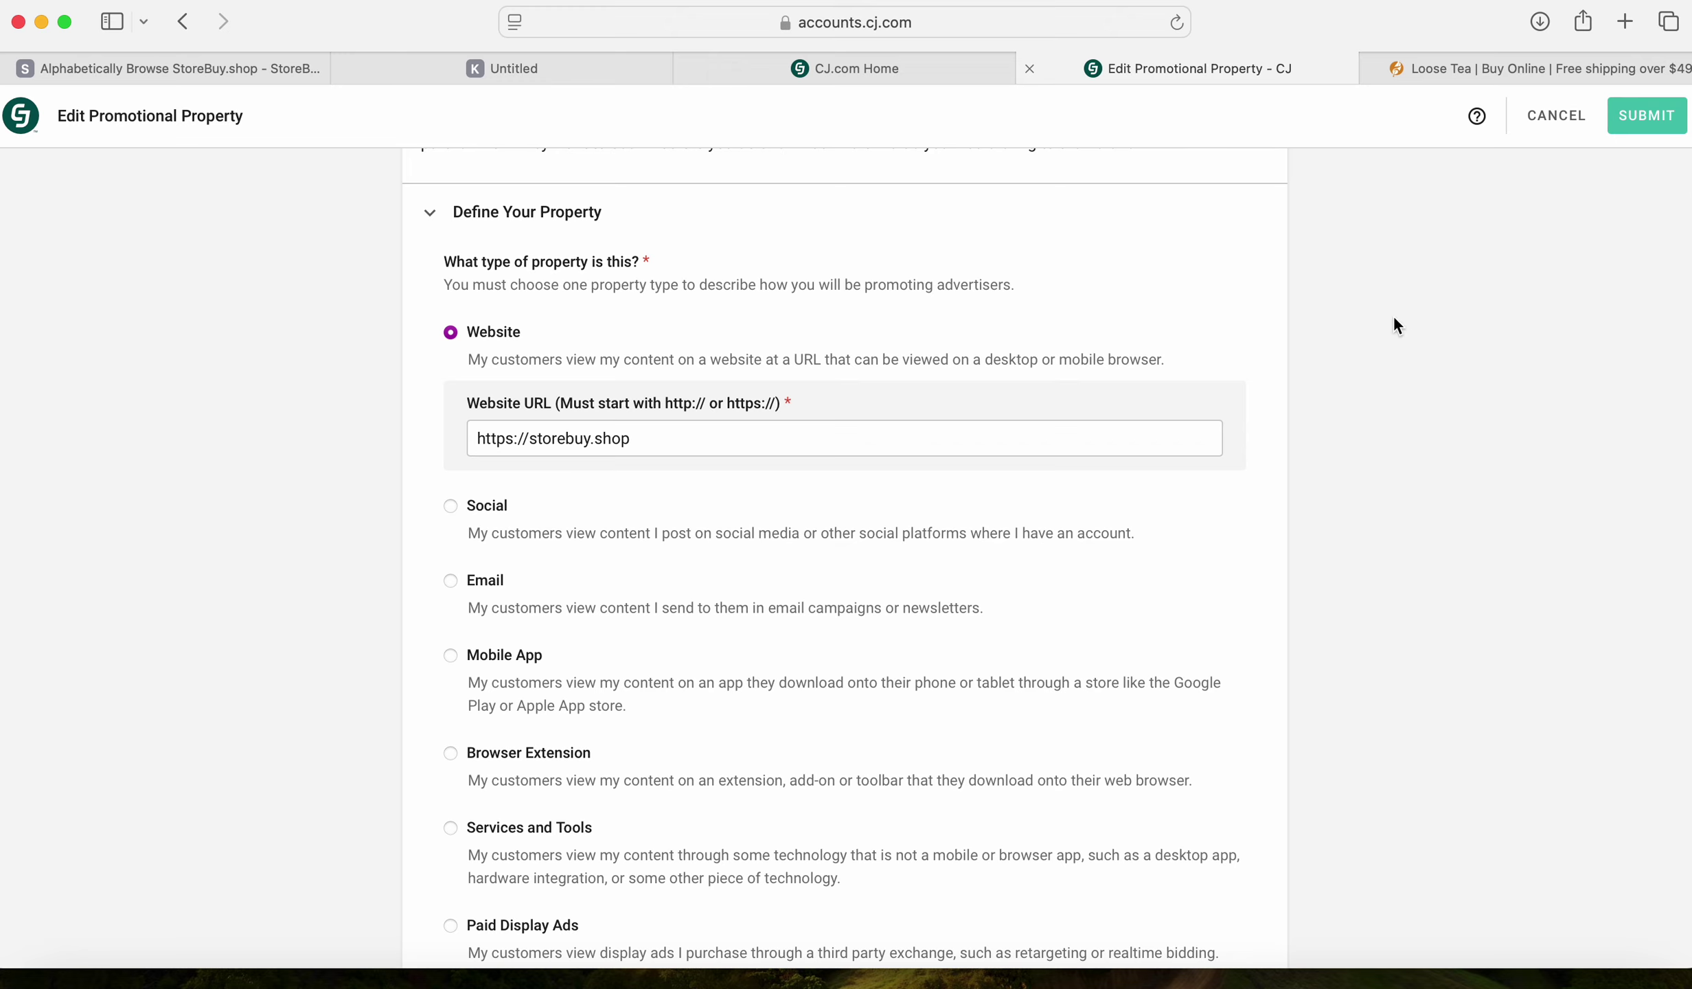
{"action": "scroll", "coordinate": [1393, 319], "scroll_direction": "down", "scroll_amount": 4}
{"action": "scroll", "coordinate": [1394, 319], "scroll_direction": "down", "scroll_amount": 9}
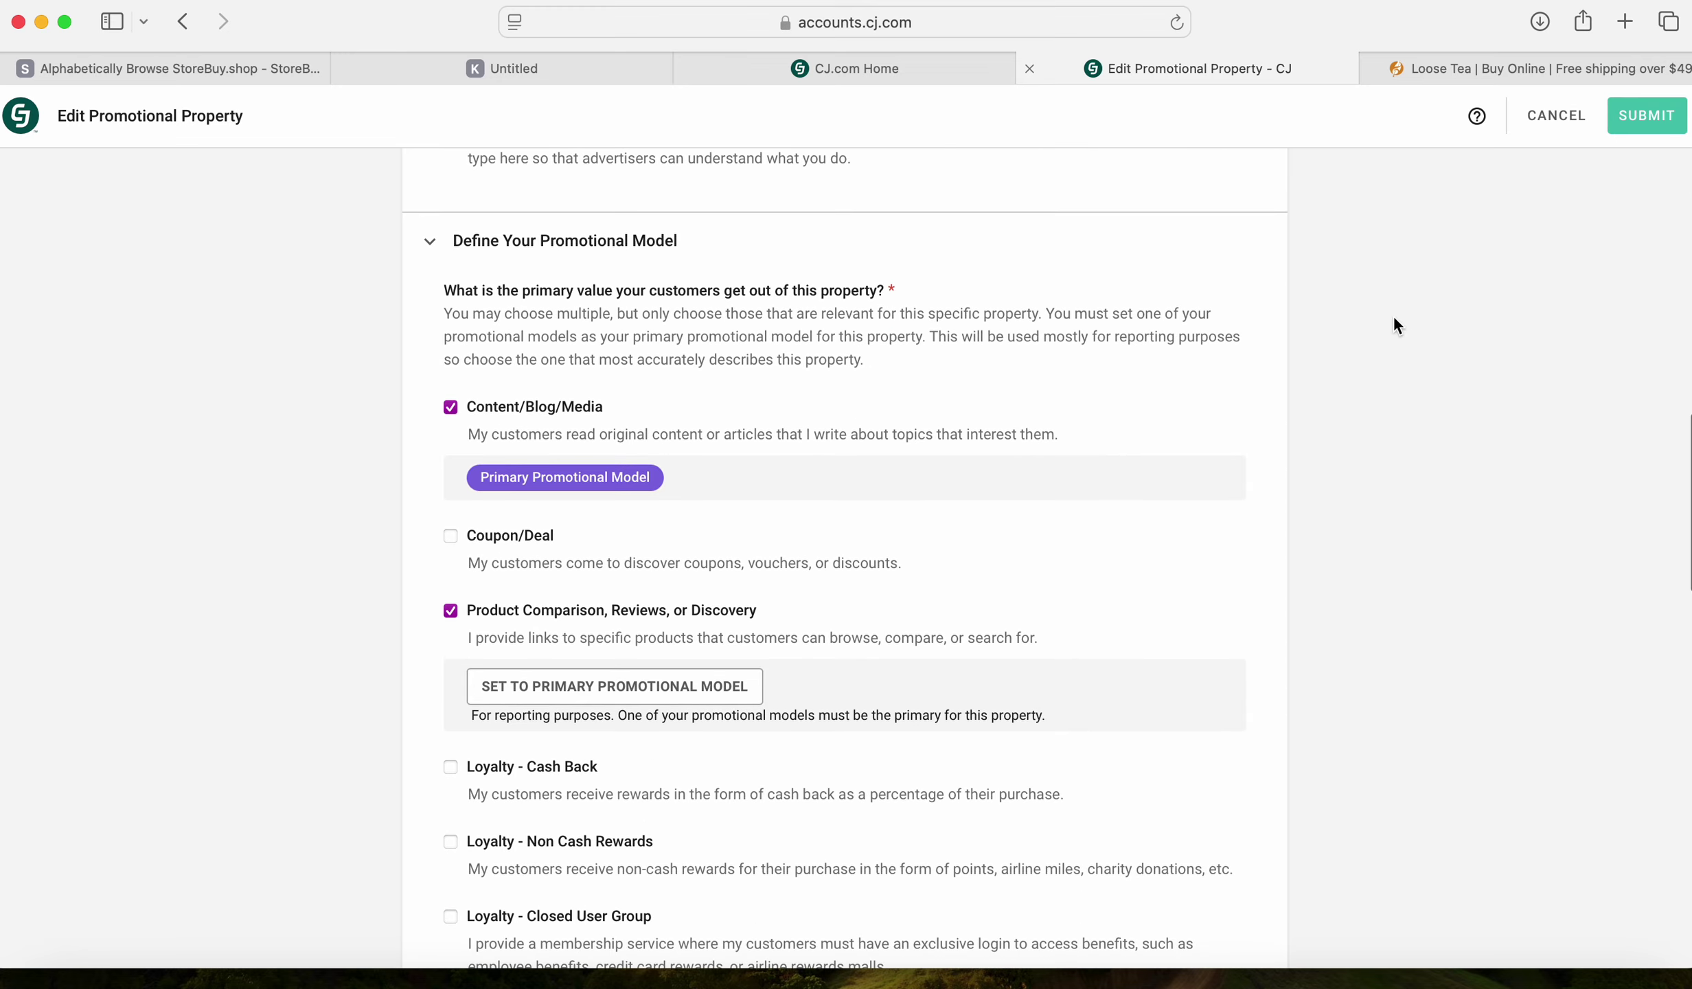
{"action": "scroll", "coordinate": [1394, 319], "scroll_direction": "down", "scroll_amount": 1}
{"action": "scroll", "coordinate": [1393, 315], "scroll_direction": "down", "scroll_amount": 2}
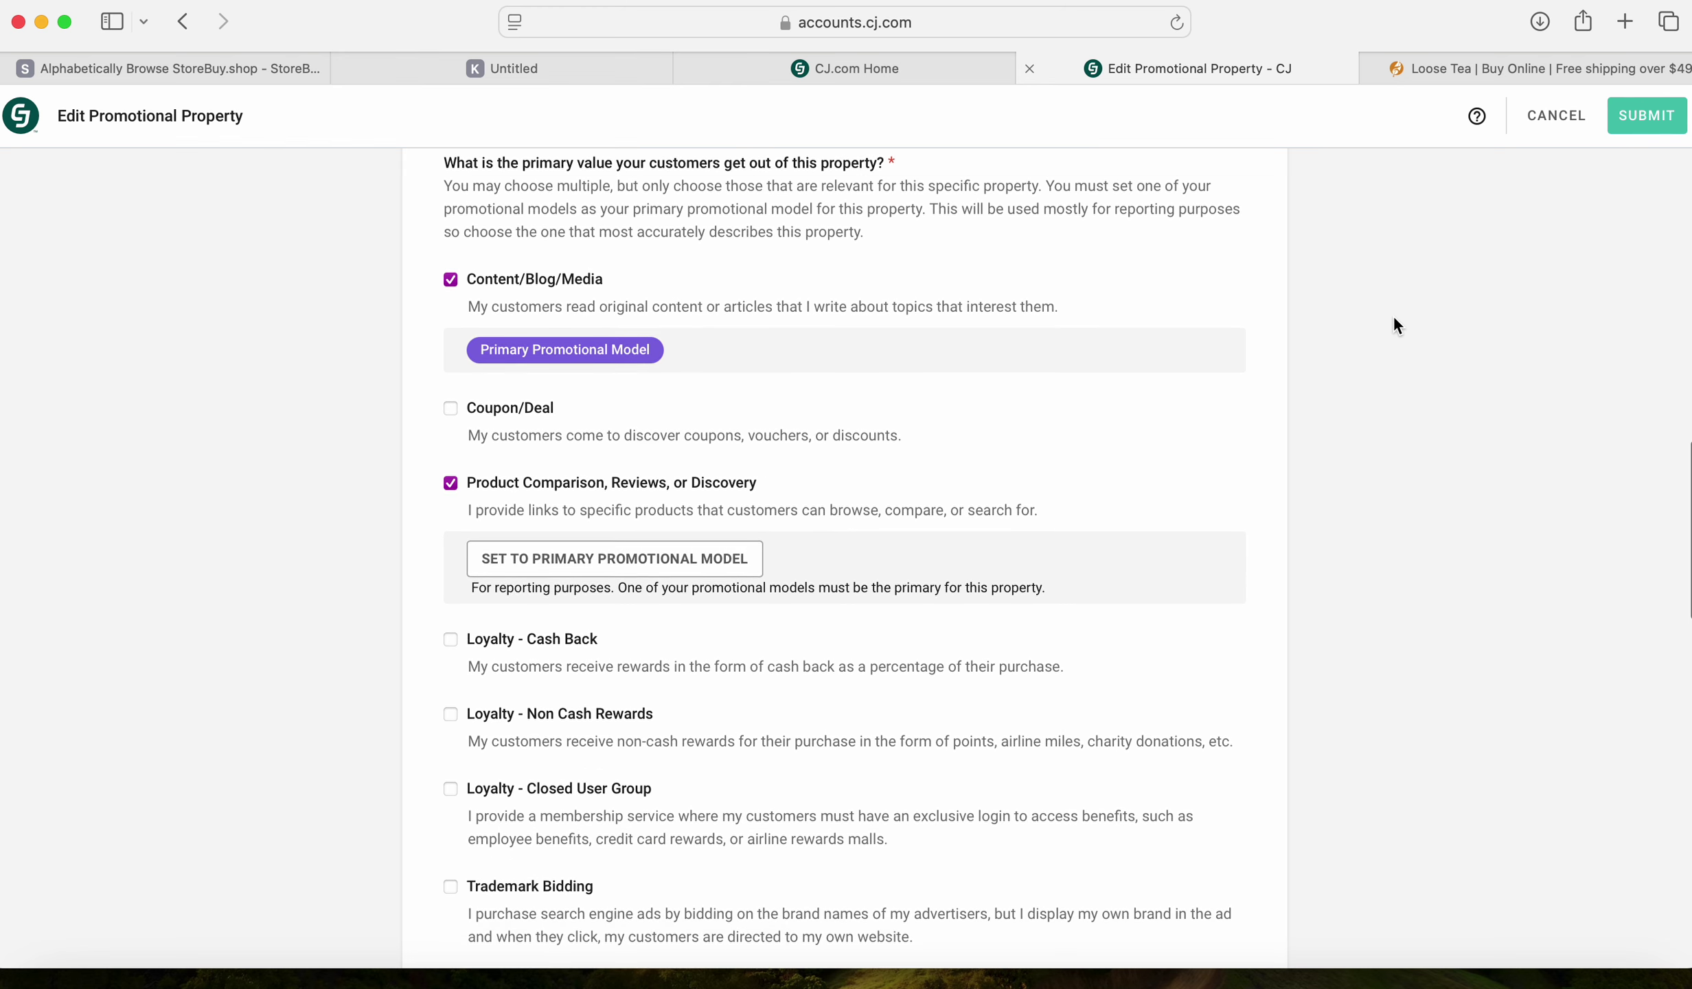
{"action": "scroll", "coordinate": [1393, 315], "scroll_direction": "up", "scroll_amount": 2}
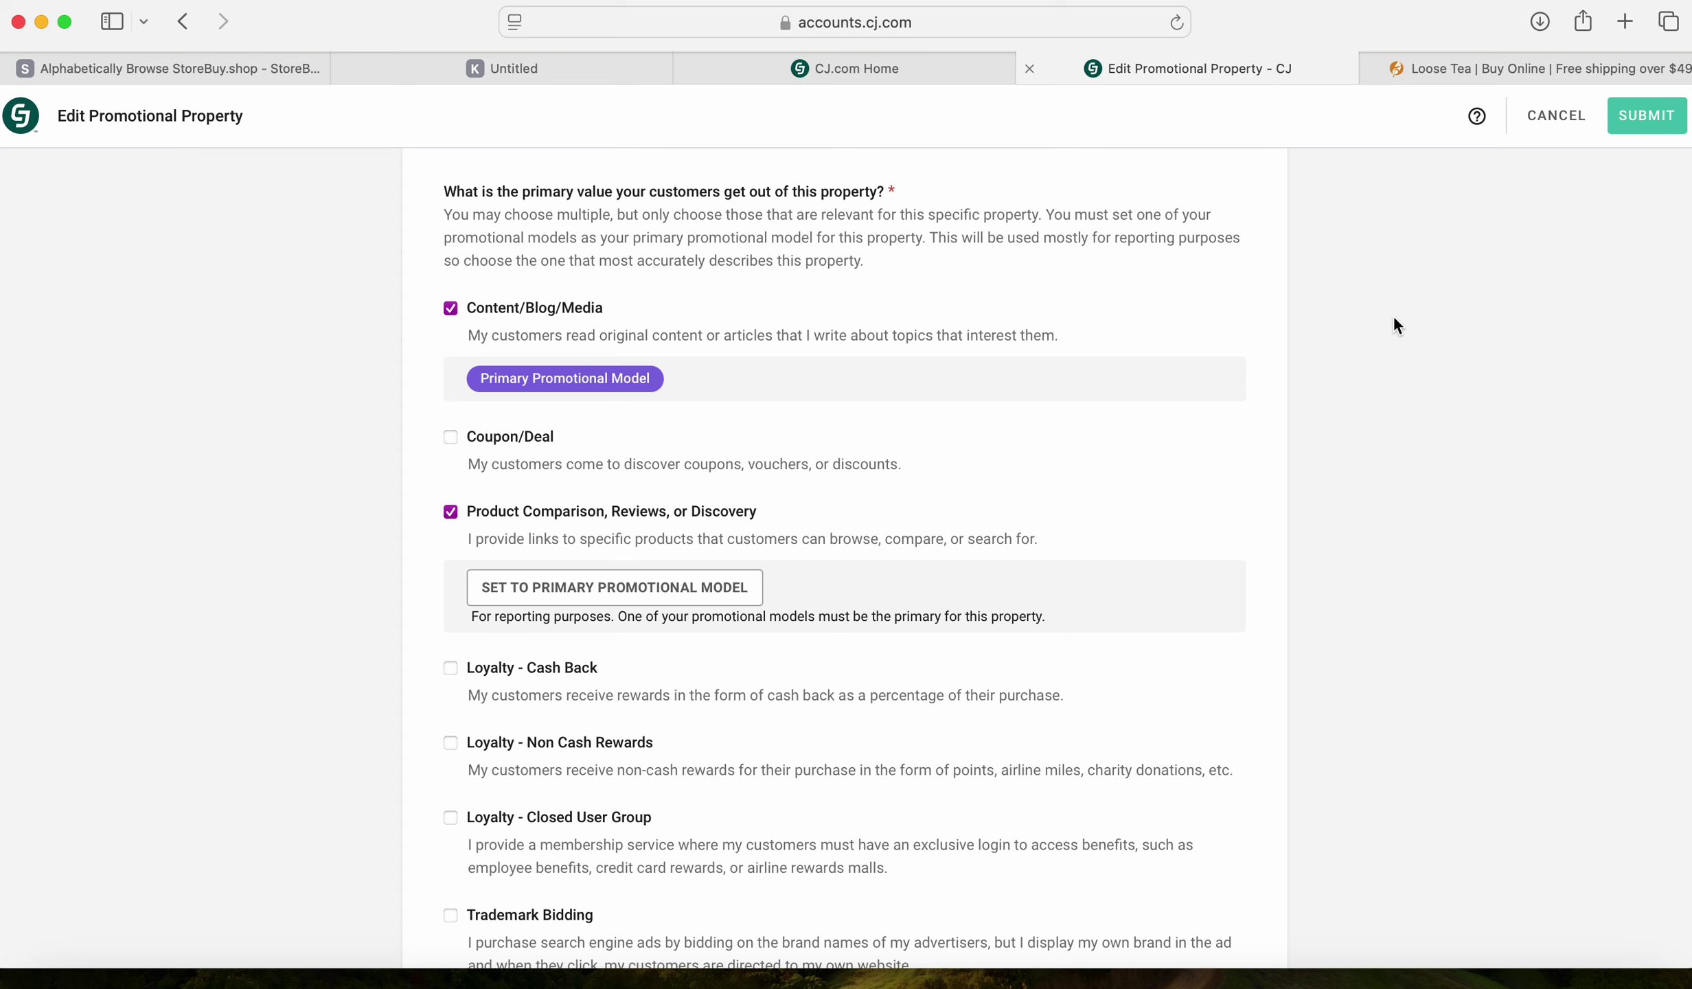
{"action": "scroll", "coordinate": [1393, 315], "scroll_direction": "down", "scroll_amount": 3}
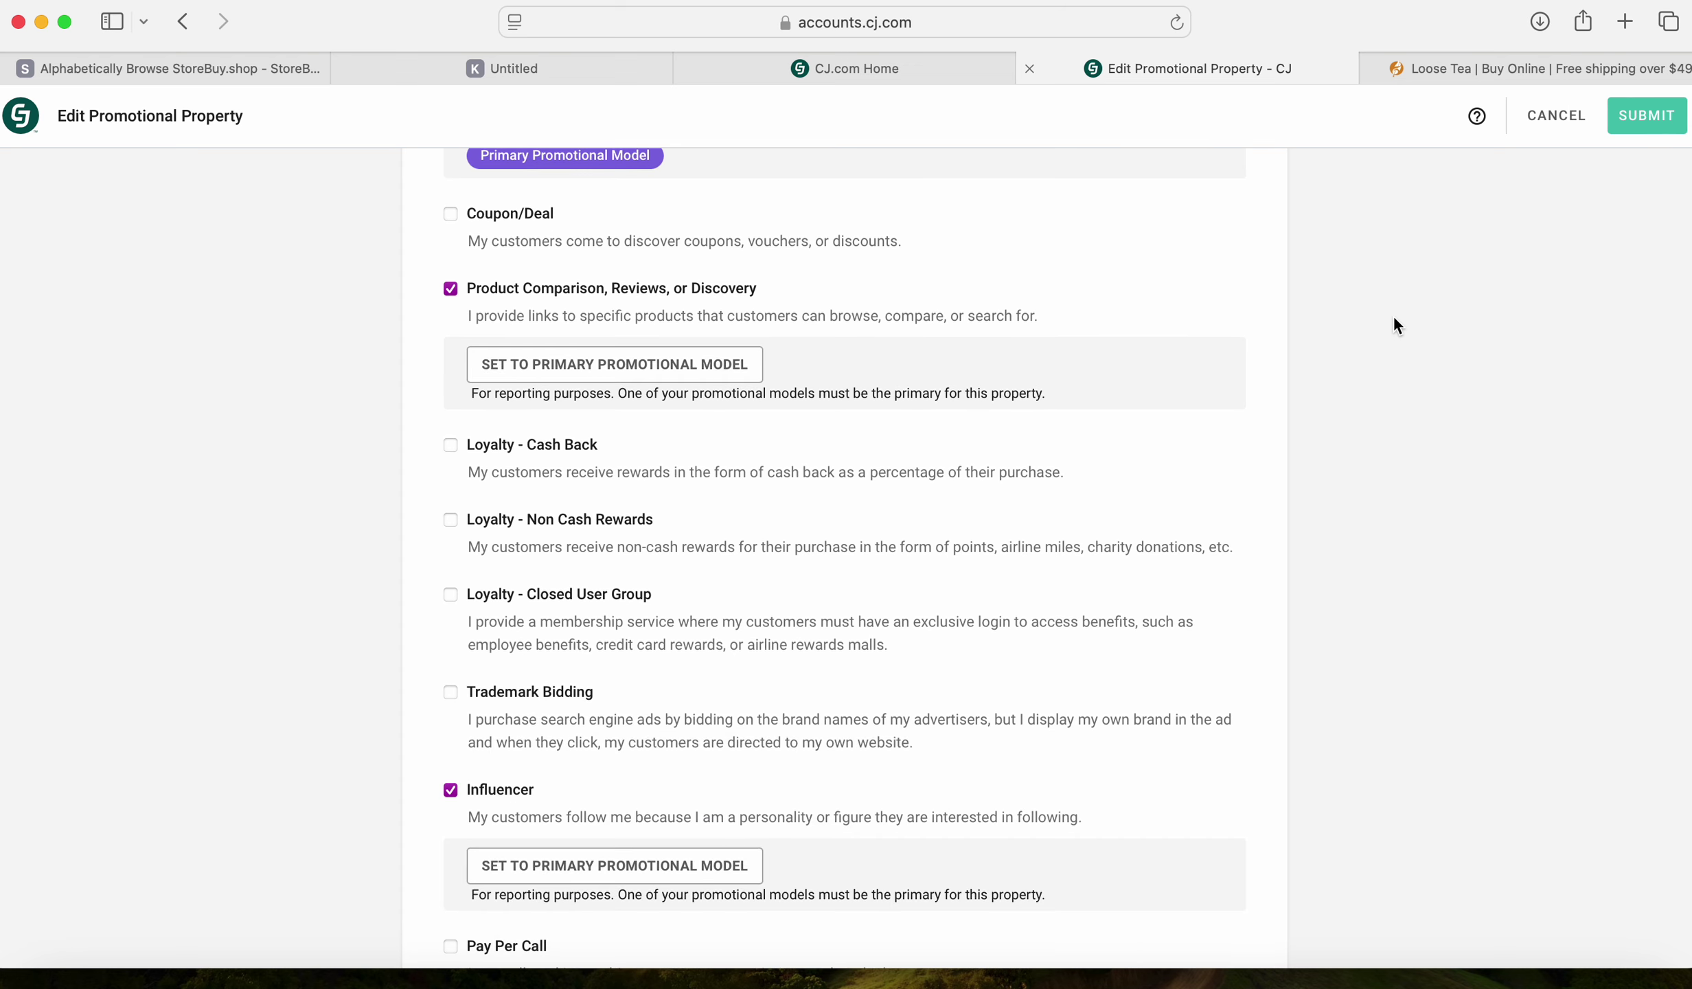
{"action": "scroll", "coordinate": [1393, 314], "scroll_direction": "down", "scroll_amount": 3}
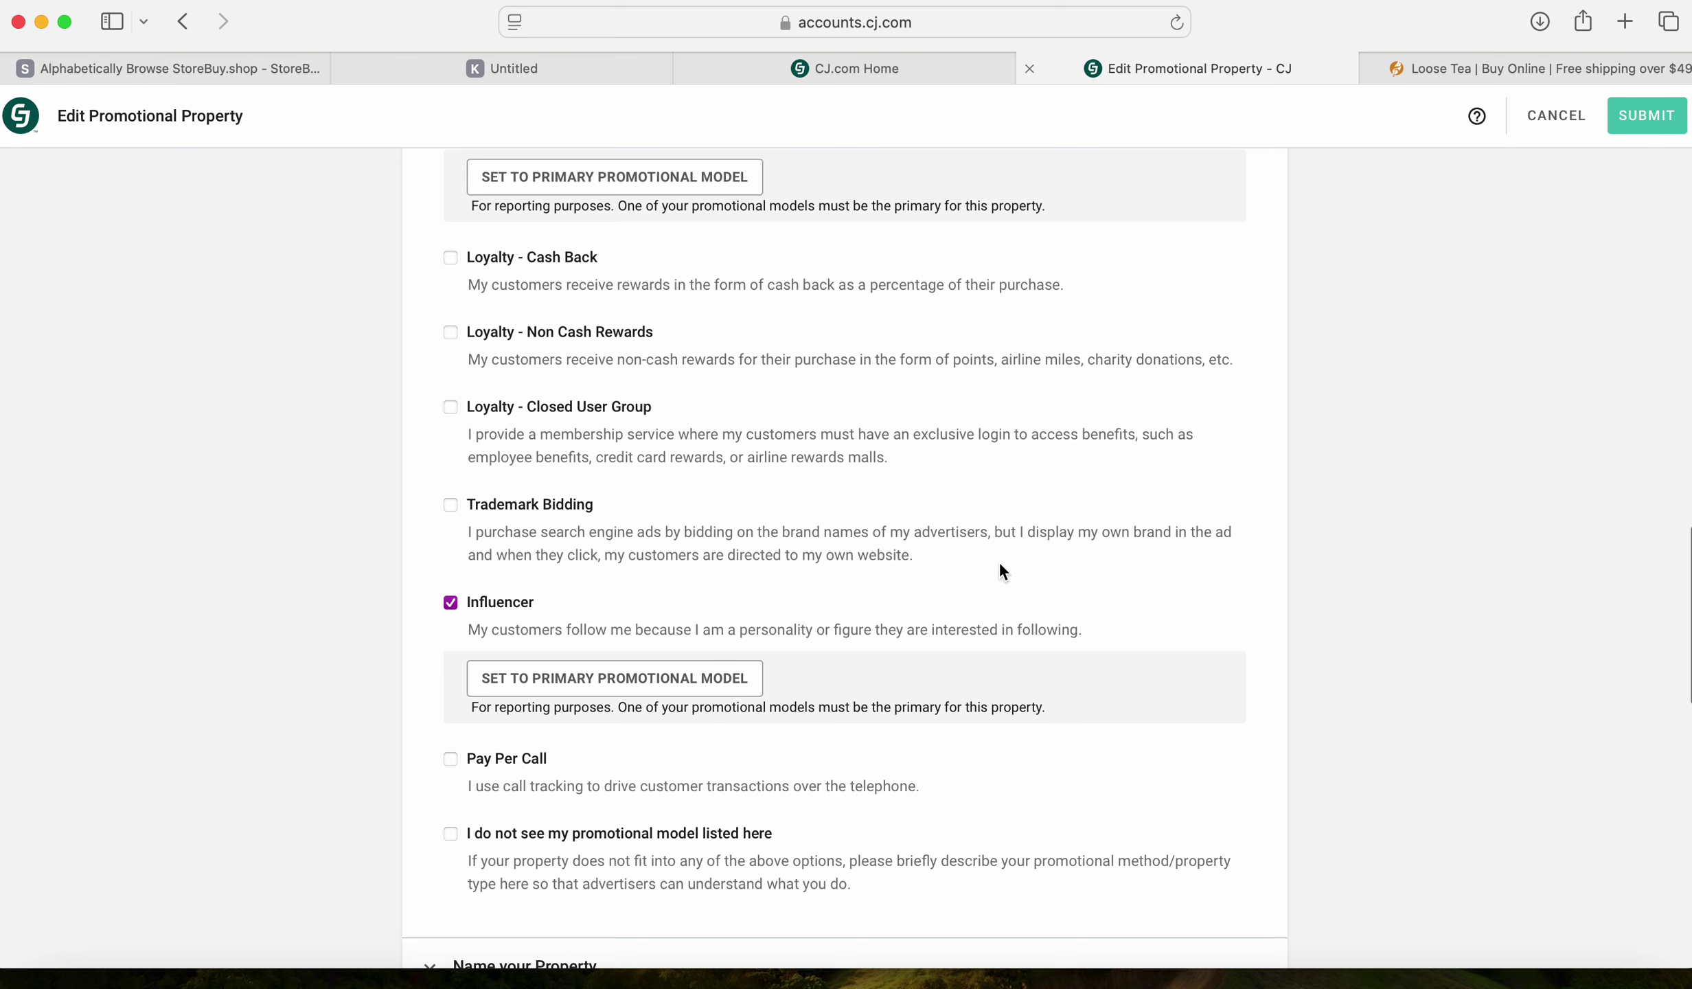
{"action": "scroll", "coordinate": [1311, 471], "scroll_direction": "up", "scroll_amount": 5}
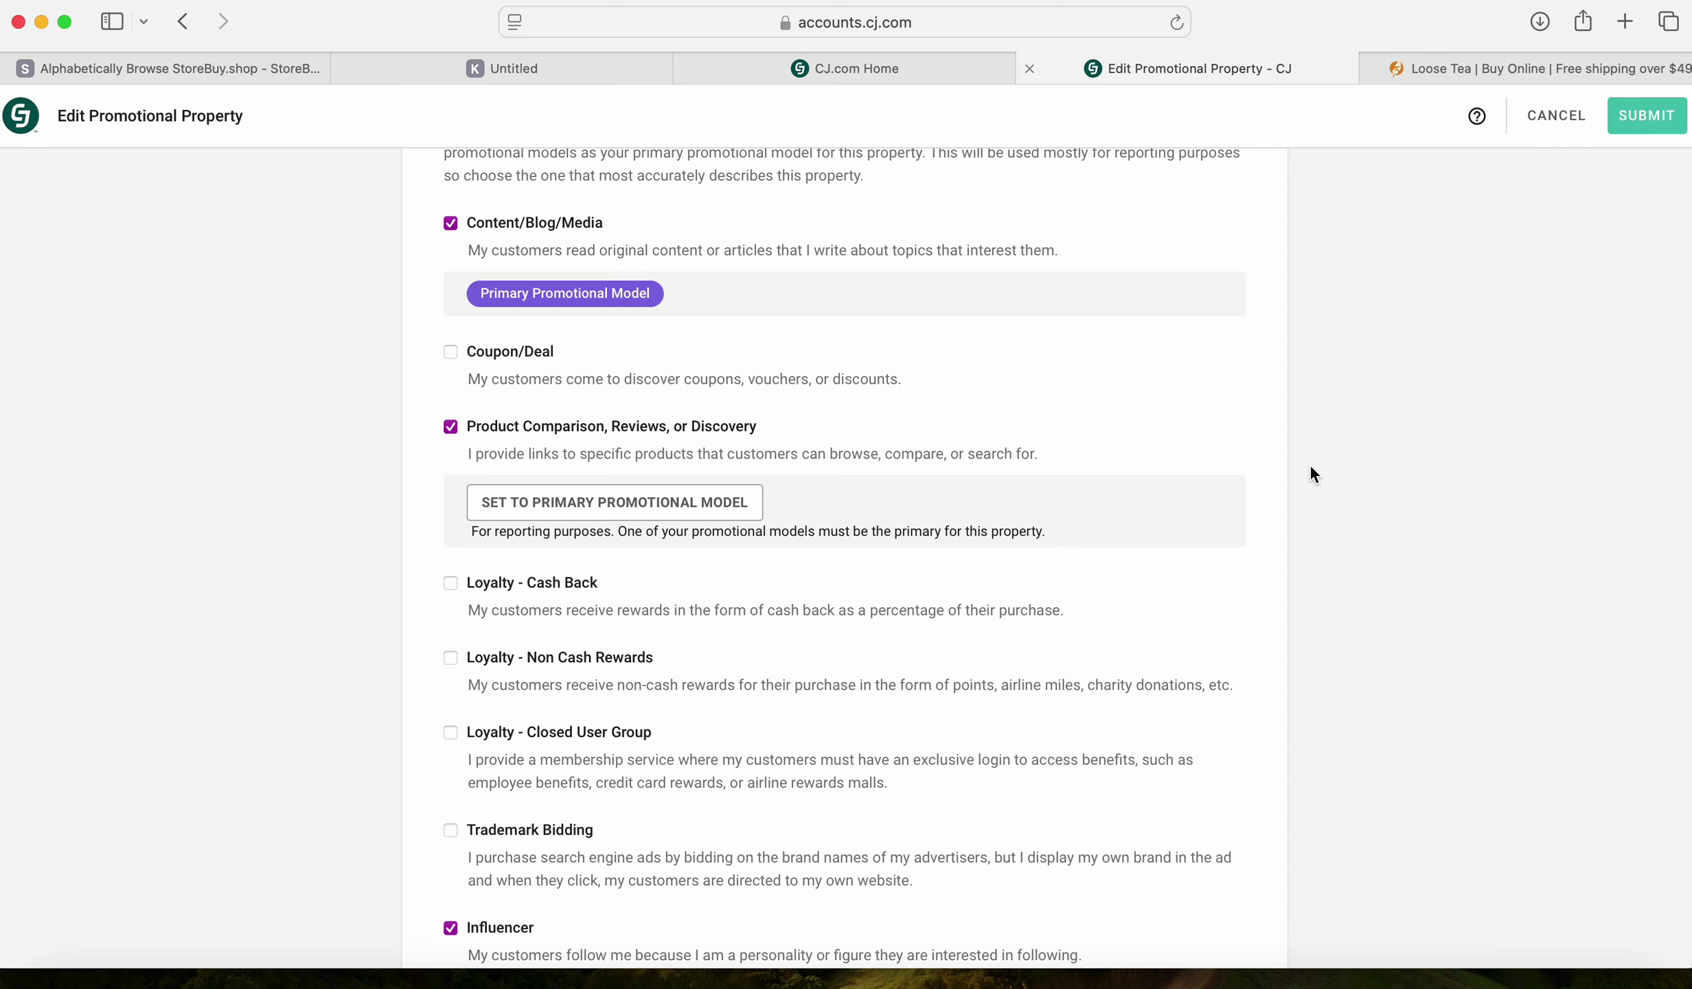
{"action": "scroll", "coordinate": [1310, 464], "scroll_direction": "down", "scroll_amount": 3}
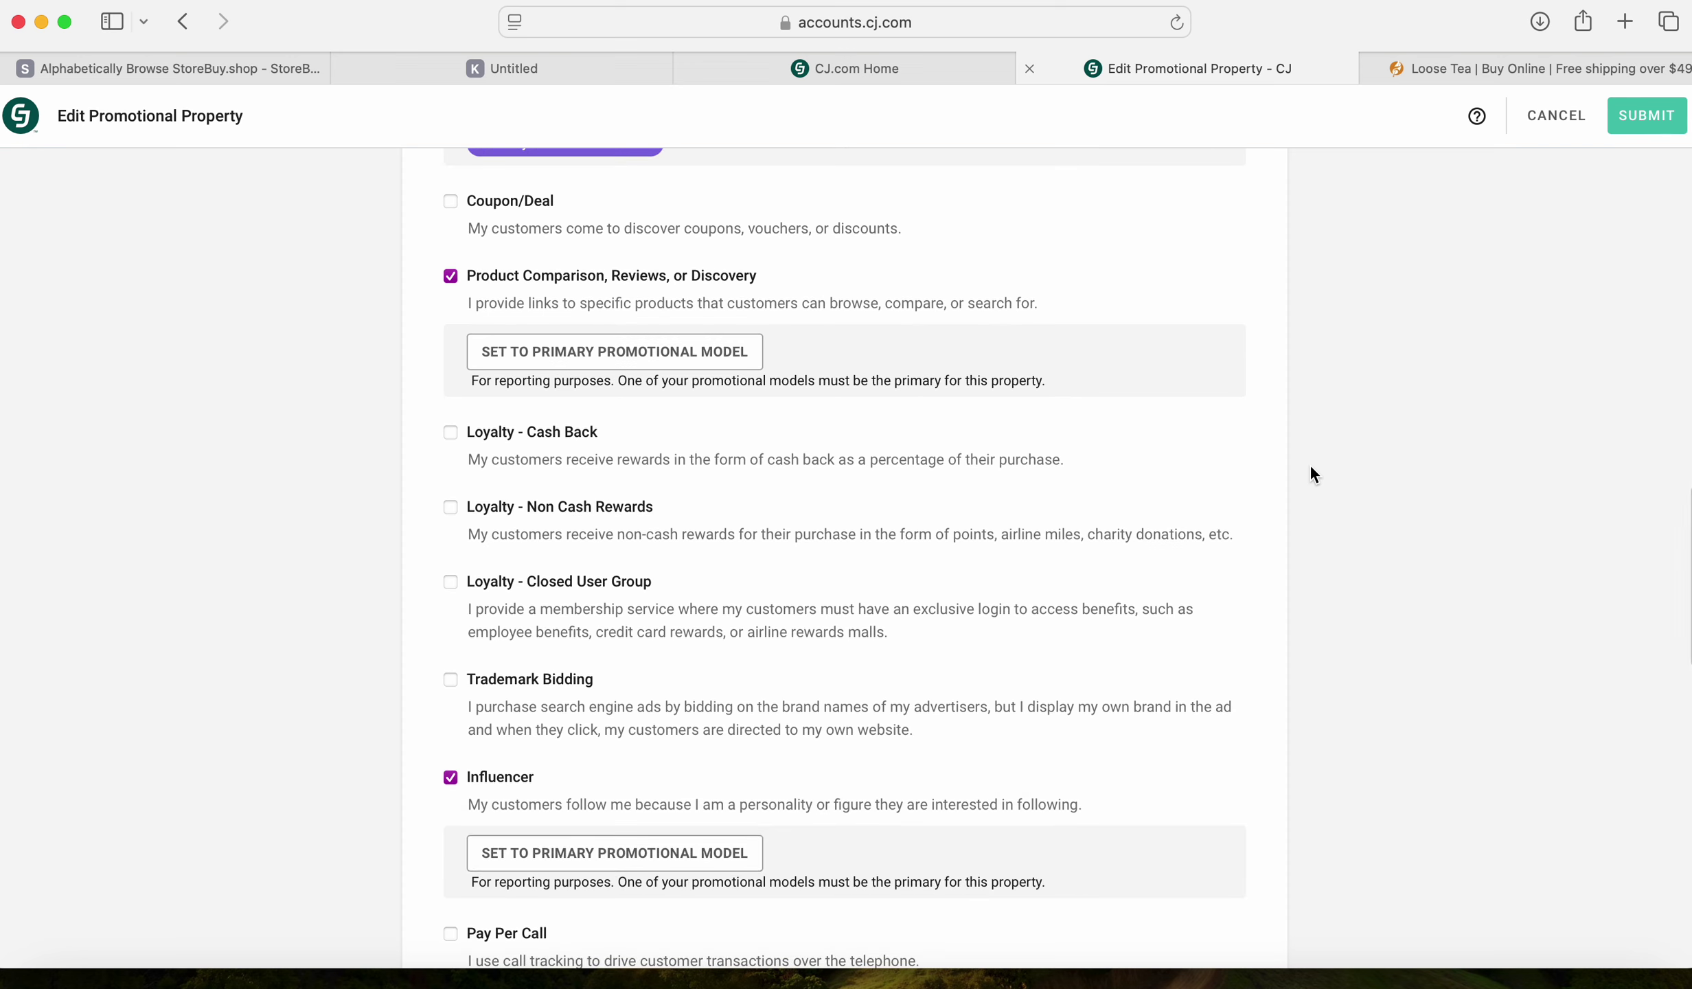
{"action": "scroll", "coordinate": [1310, 469], "scroll_direction": "down", "scroll_amount": 15}
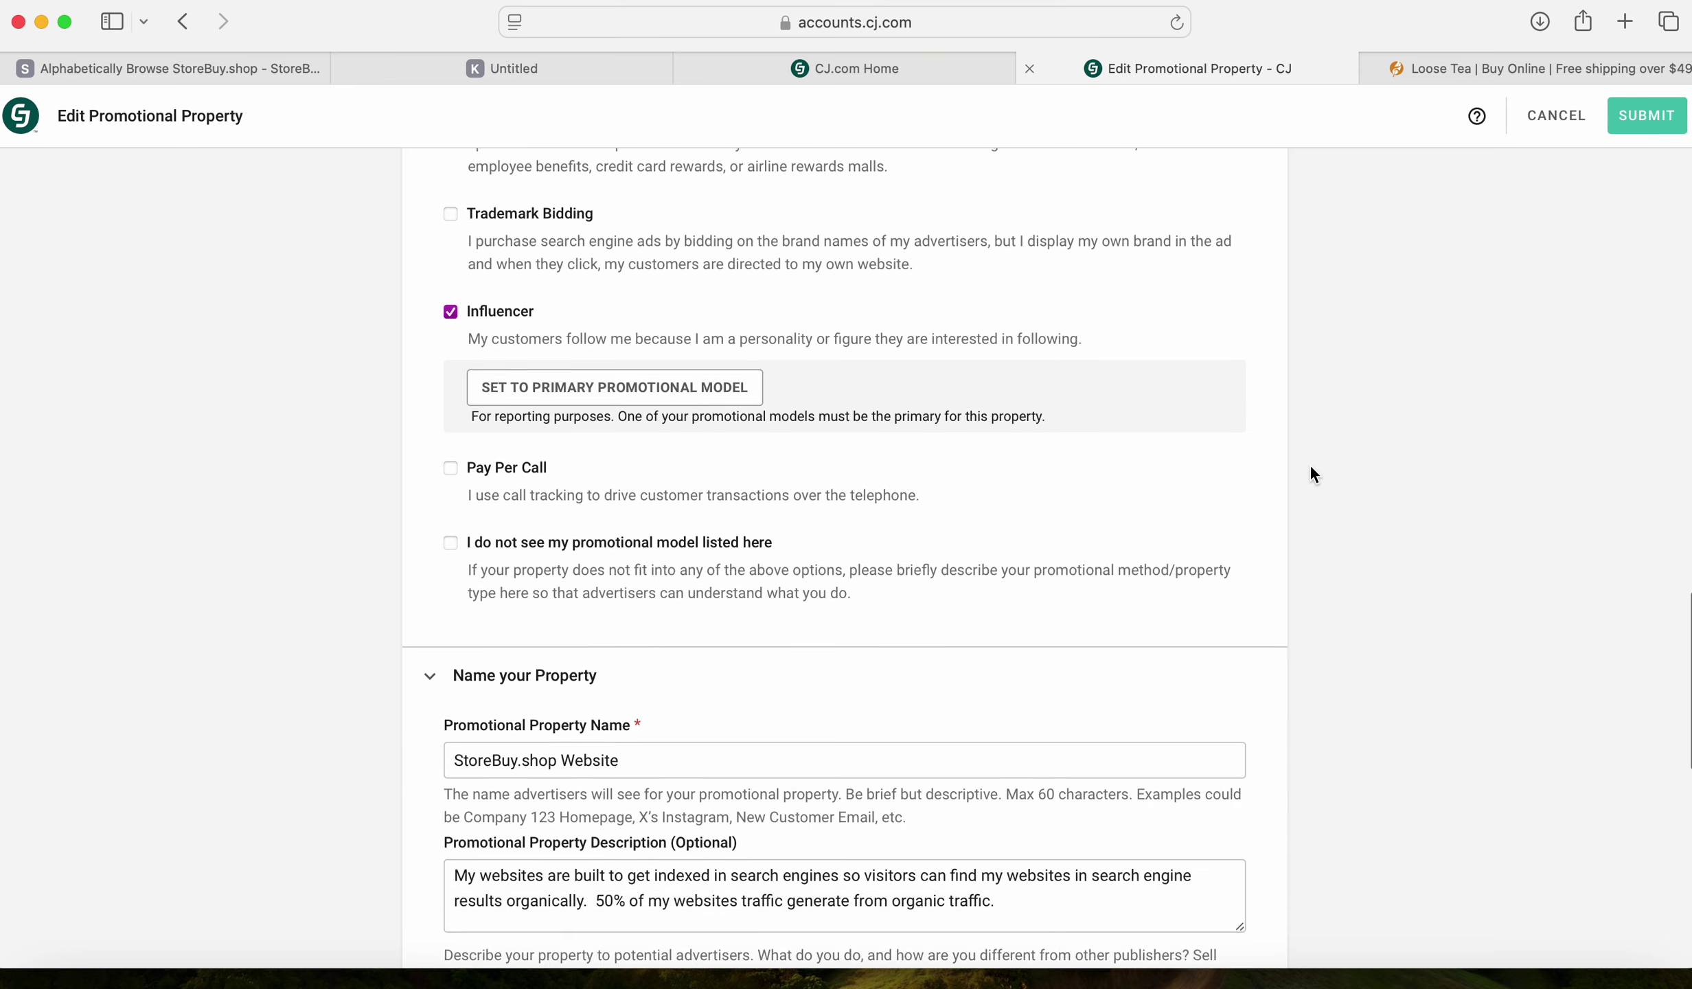
{"action": "scroll", "coordinate": [1310, 470], "scroll_direction": "down", "scroll_amount": 4}
{"action": "scroll", "coordinate": [1310, 469], "scroll_direction": "up", "scroll_amount": 2}
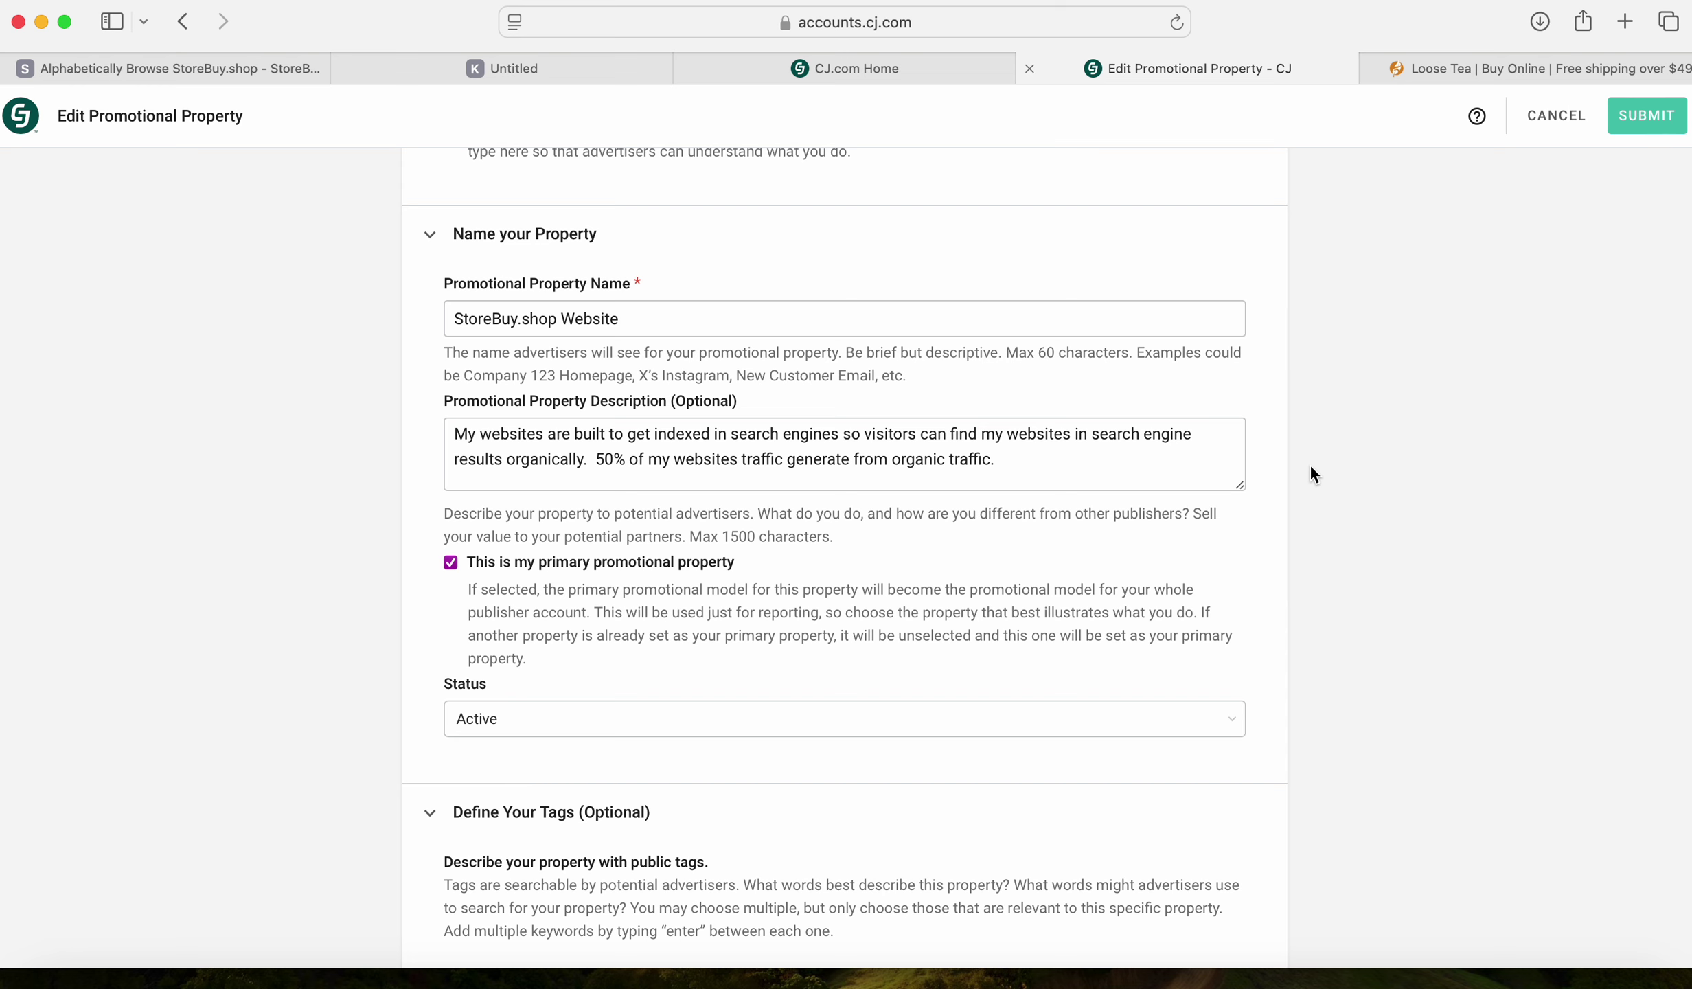
{"action": "scroll", "coordinate": [1312, 474], "scroll_direction": "down", "scroll_amount": 3}
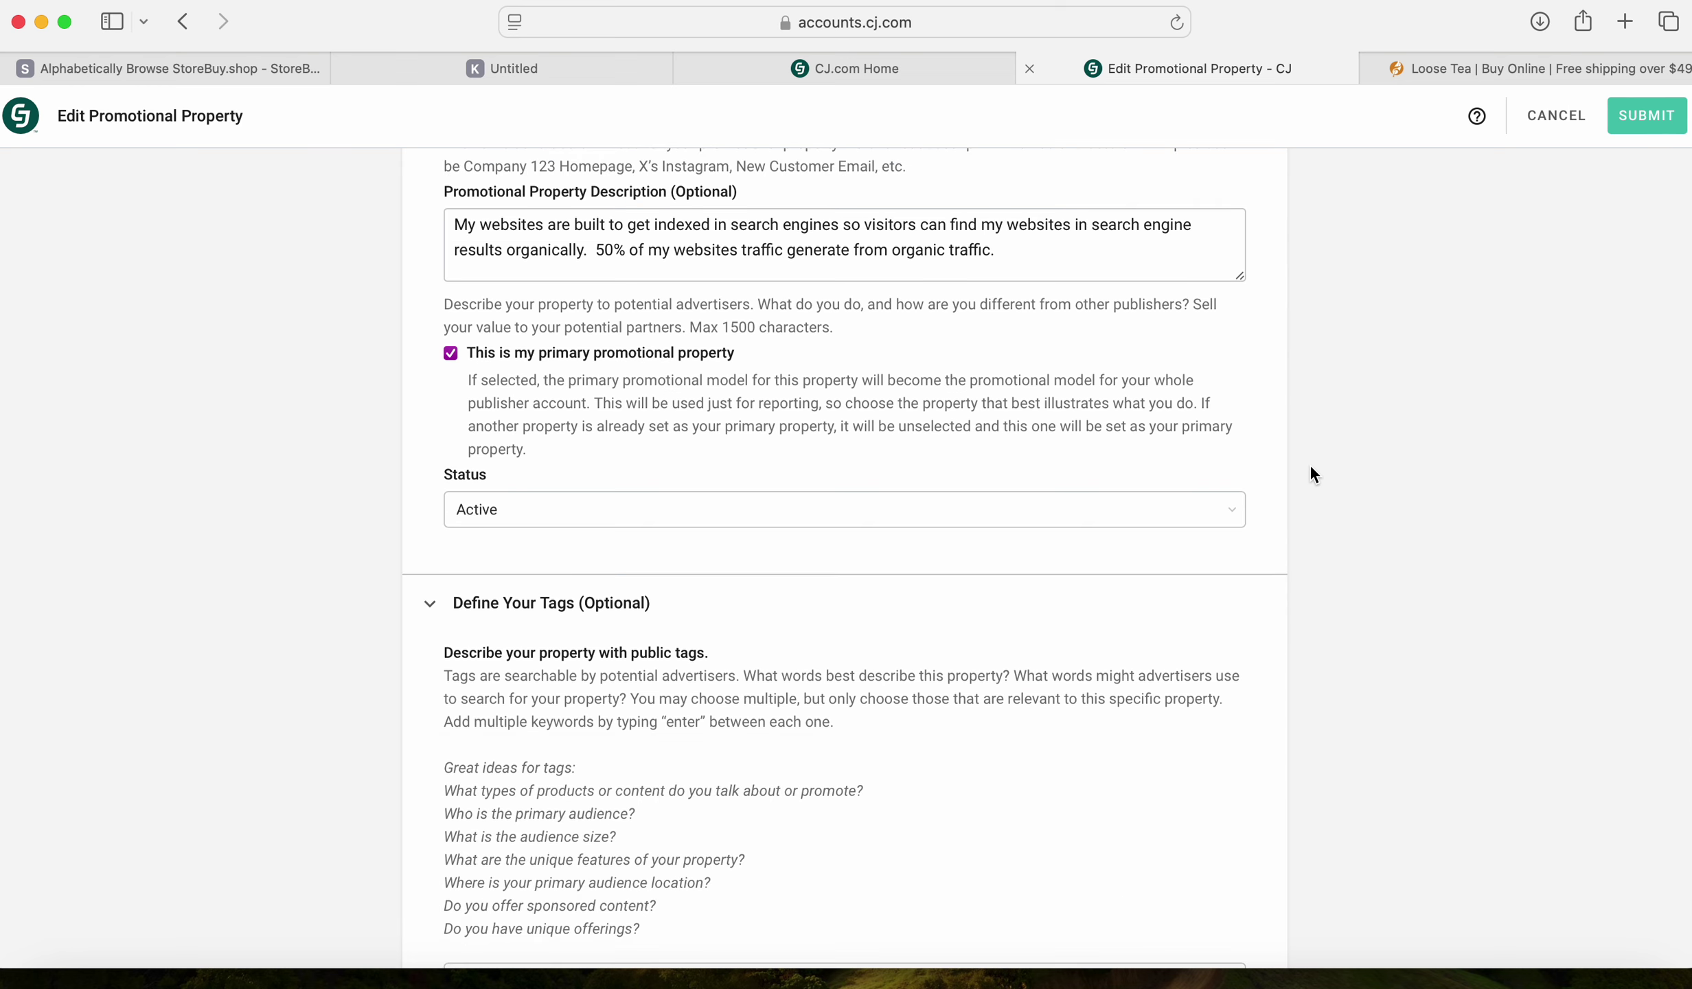
{"action": "scroll", "coordinate": [1311, 473], "scroll_direction": "down", "scroll_amount": 3}
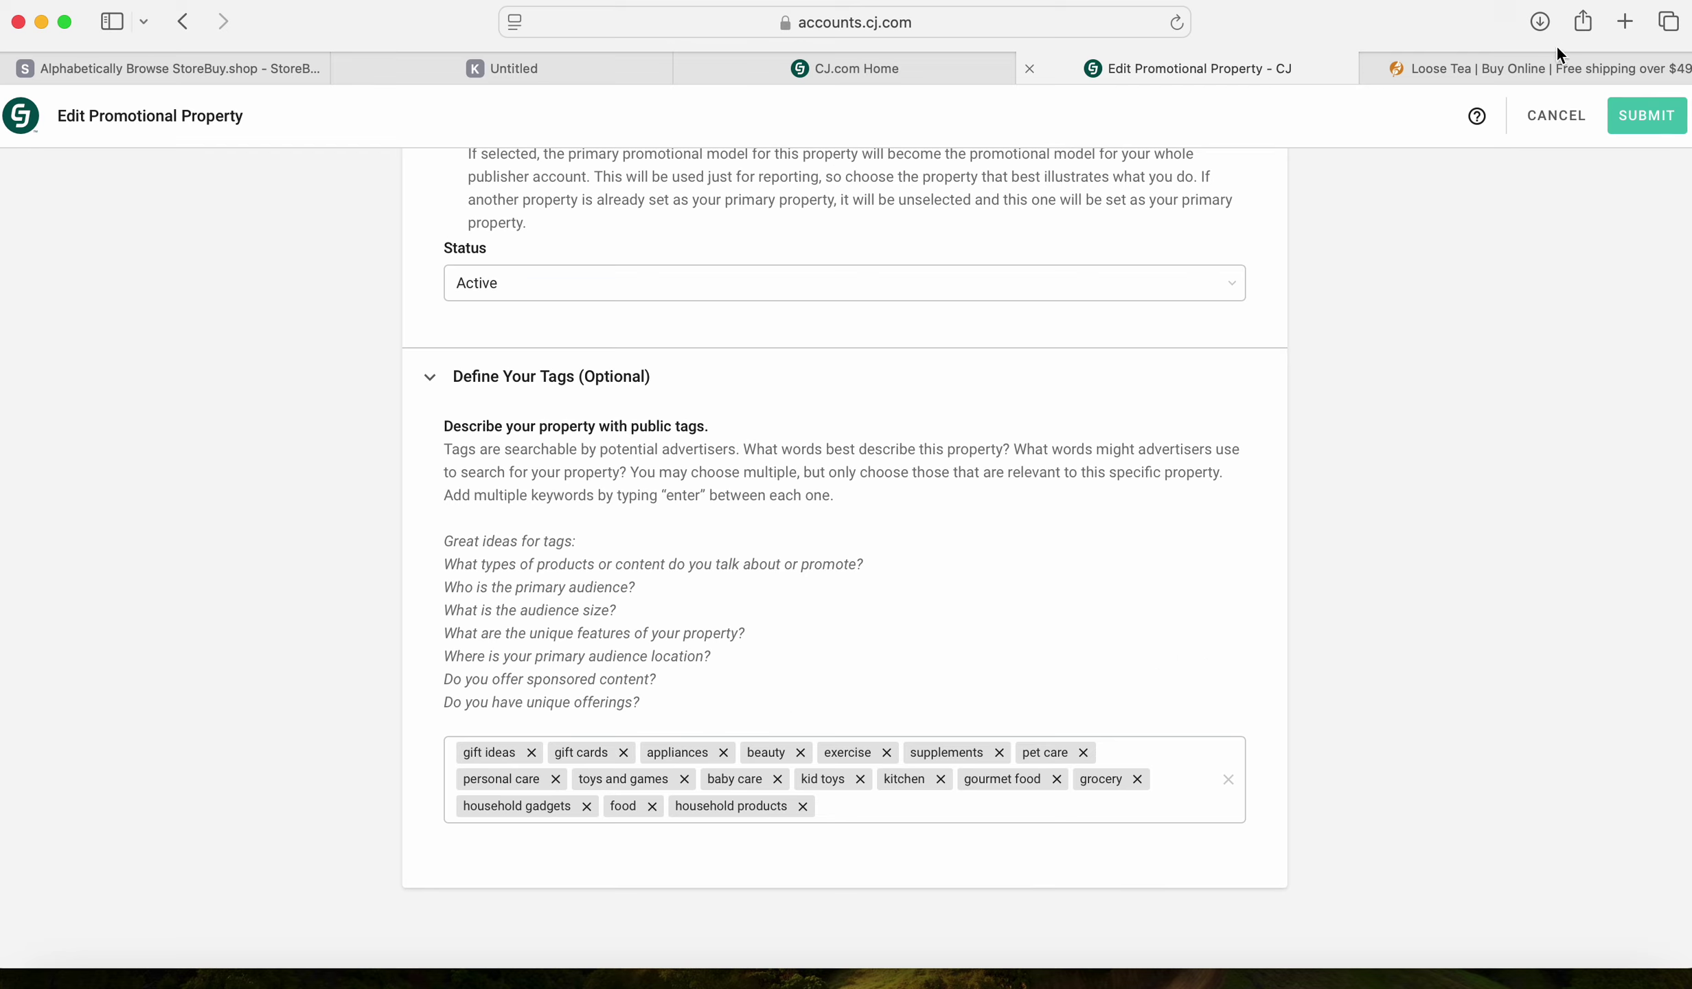
Browse StoreBuy.shop's Amazon and Crypto & Banking menus and Adagio banners, then return to CJ
{"action": "left_click", "coordinate": [291, 69]}
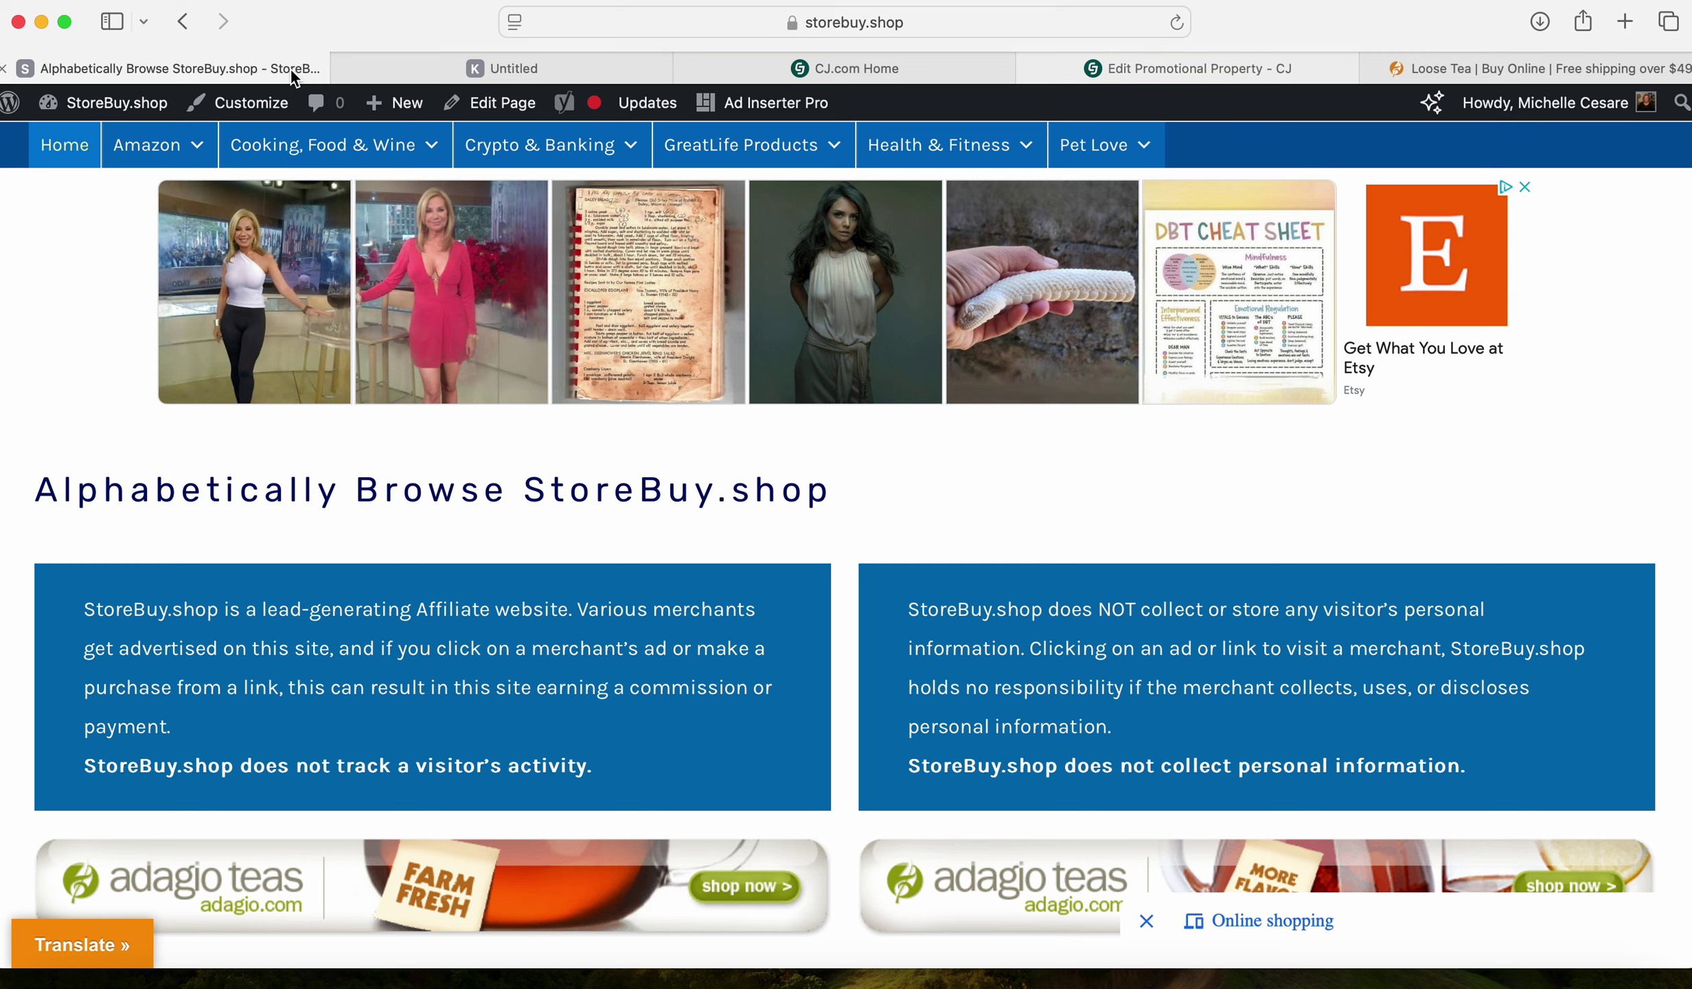
{"action": "scroll", "coordinate": [1555, 388], "scroll_direction": "down", "scroll_amount": 1}
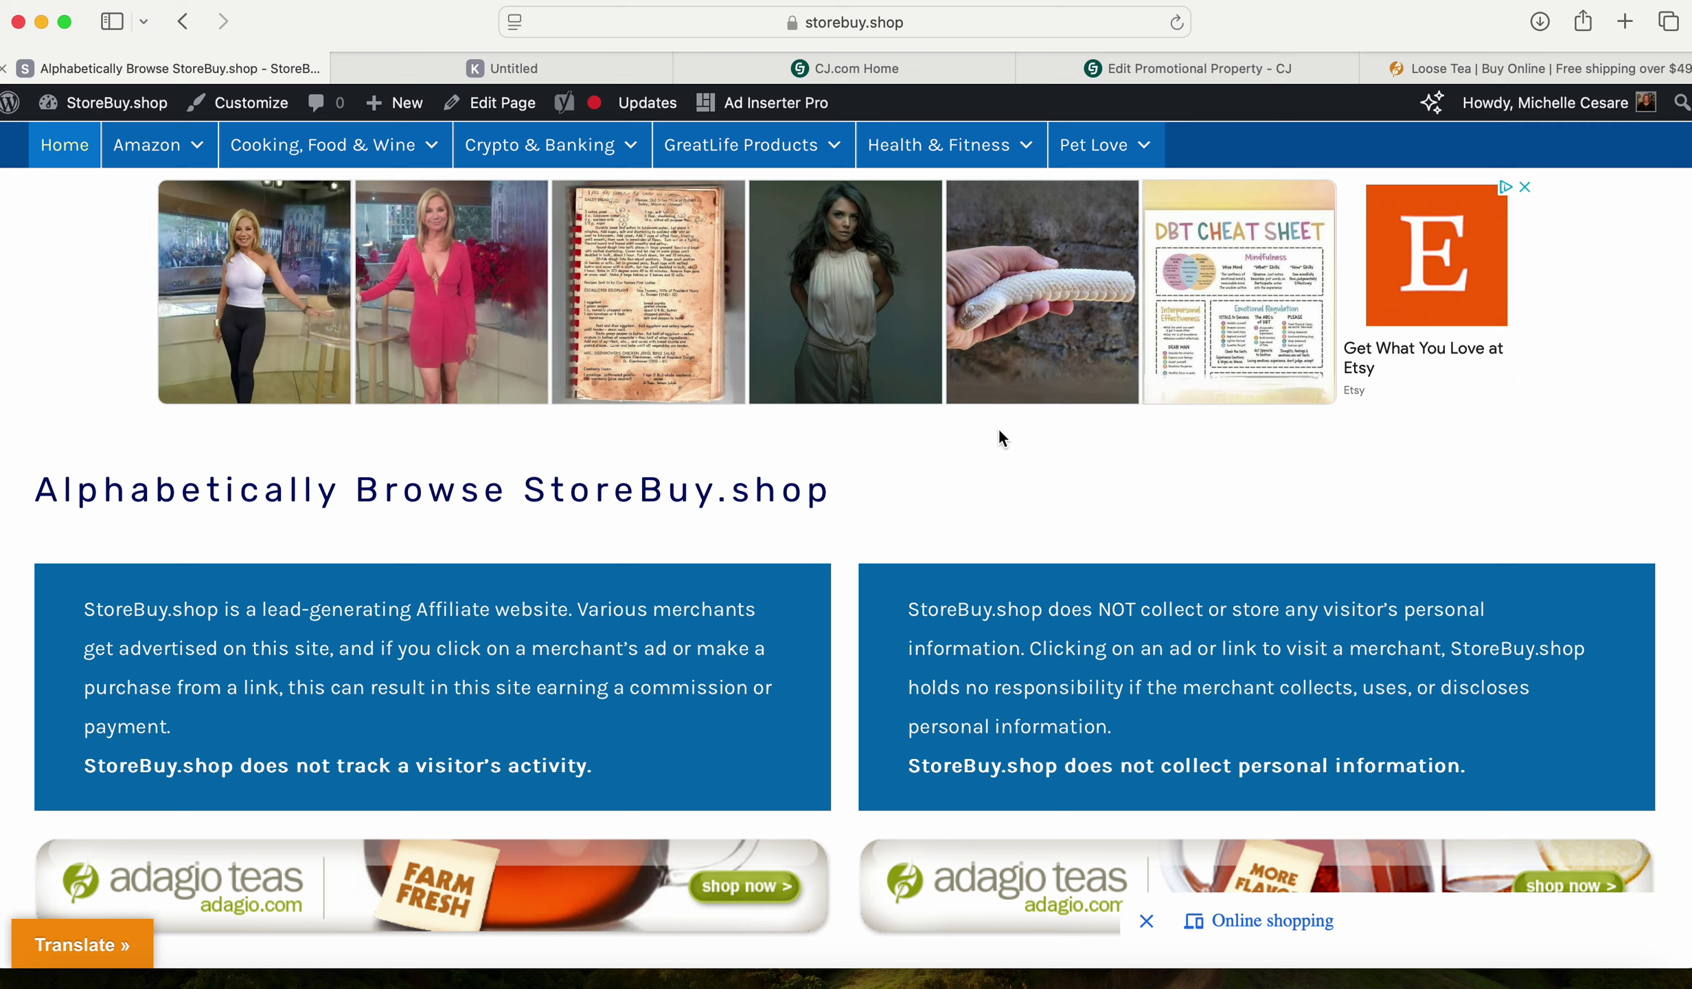
{"action": "mouse_move", "coordinate": [158, 152]}
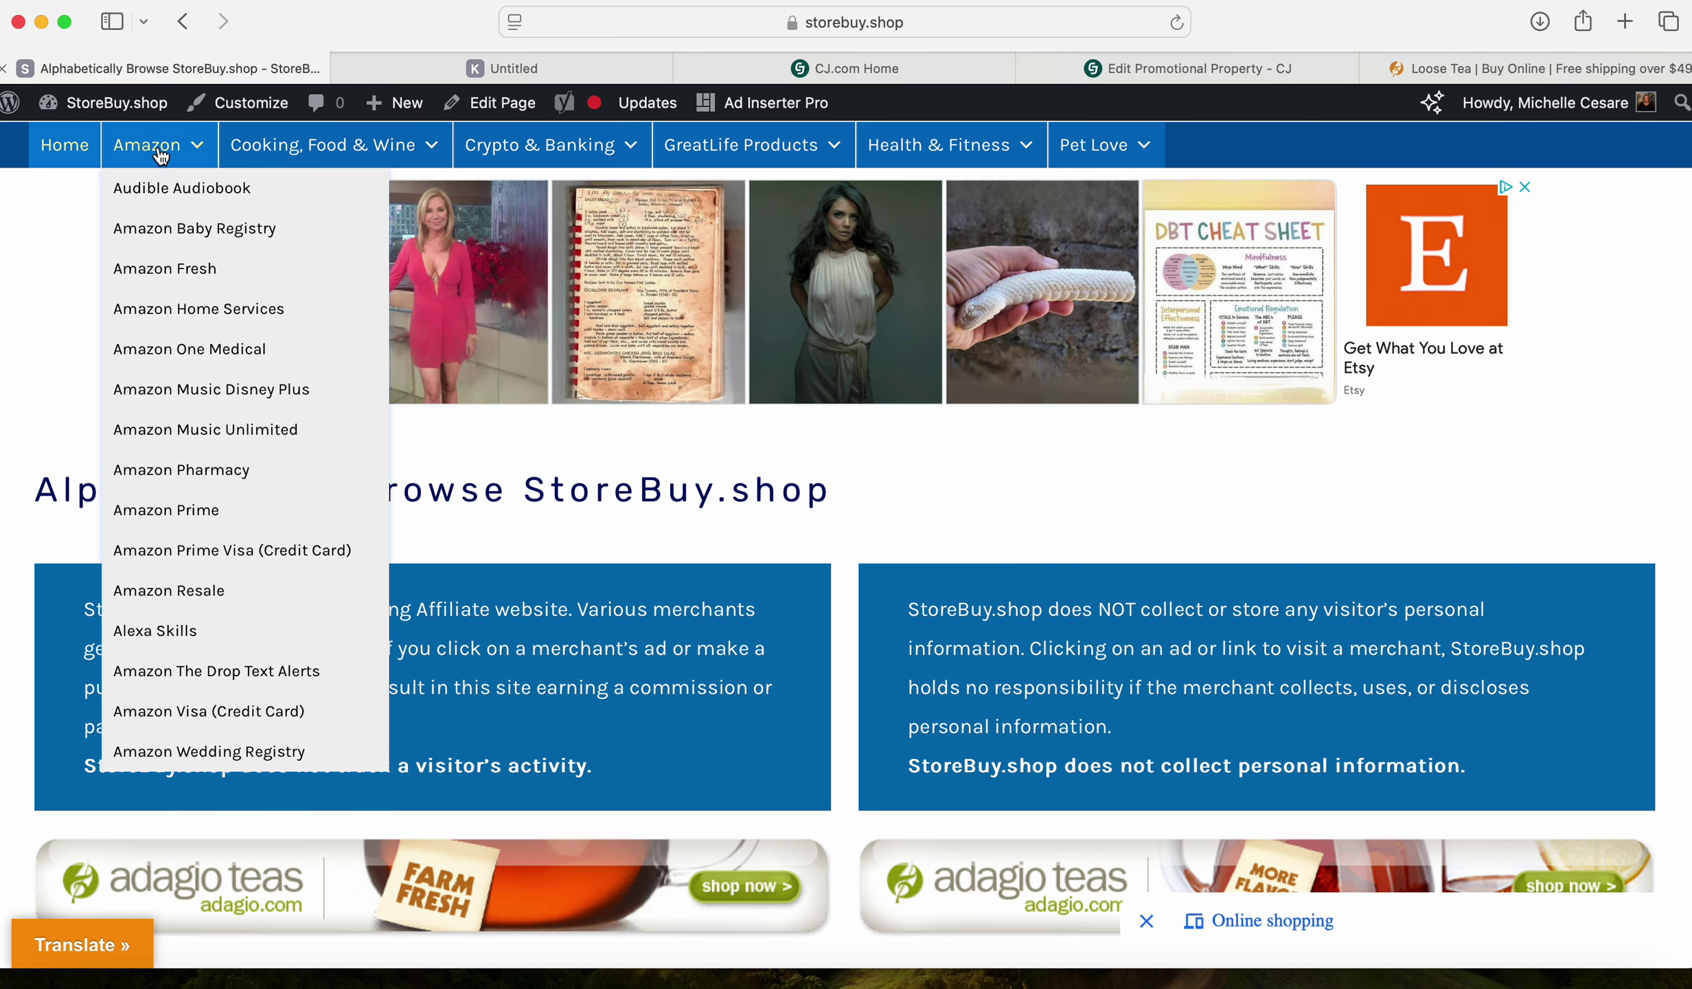
{"action": "mouse_move", "coordinate": [519, 158]}
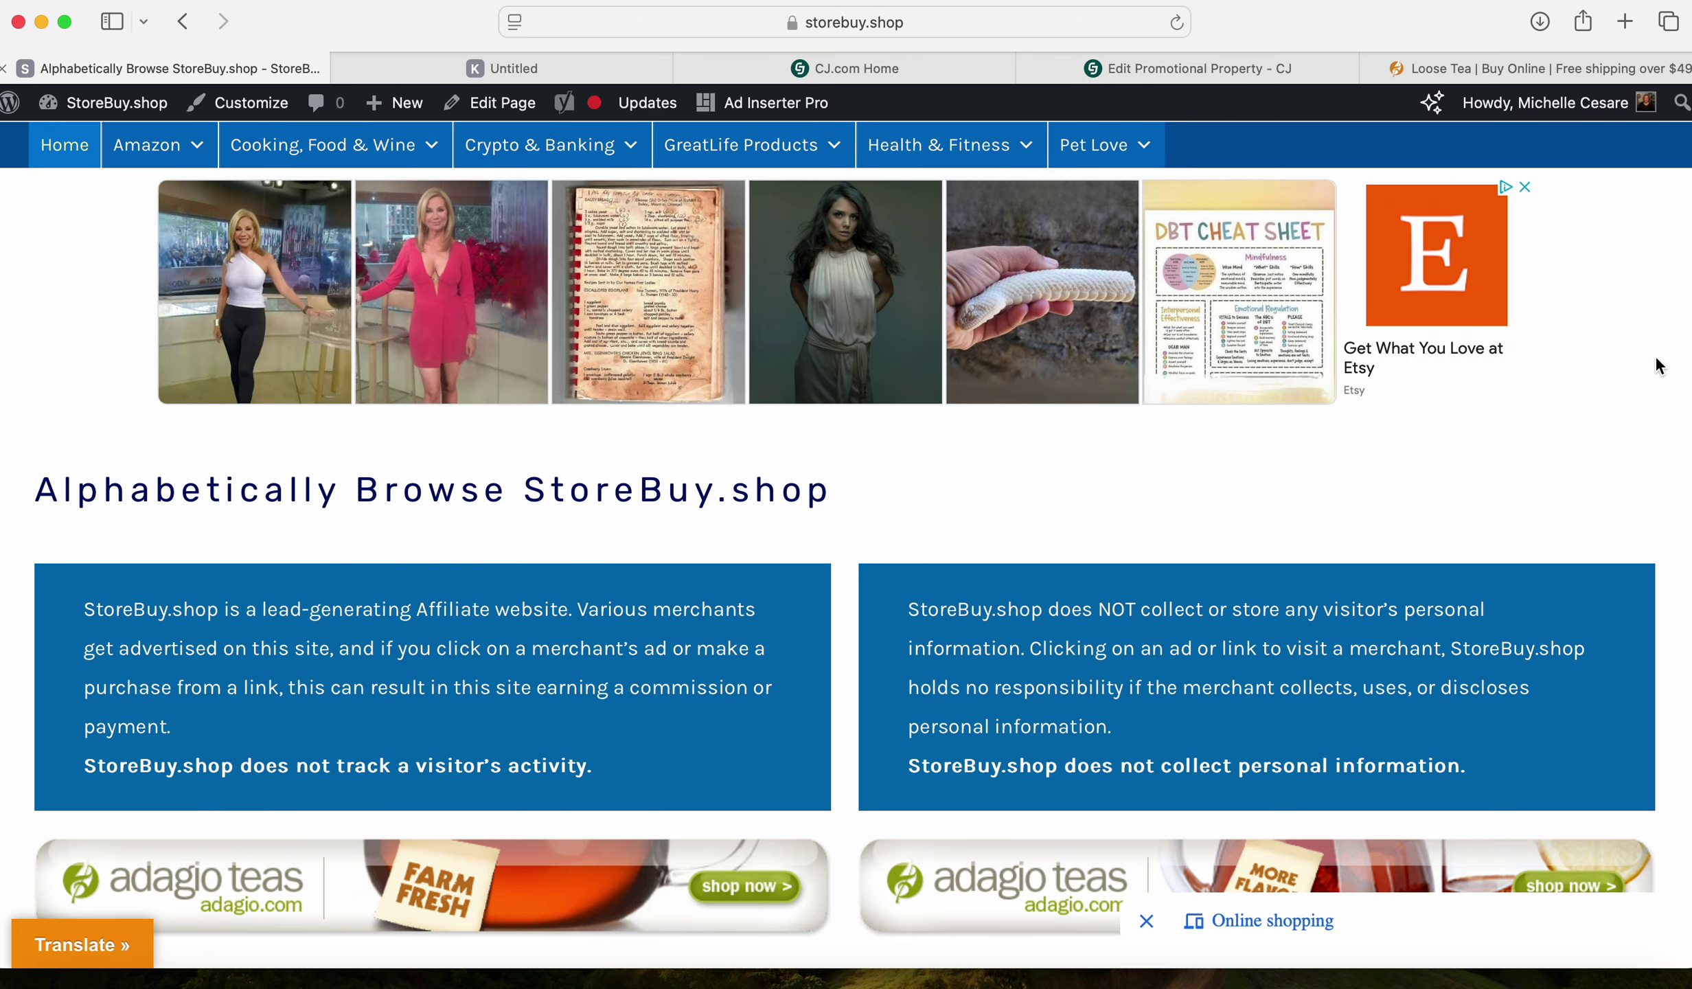
{"action": "scroll", "coordinate": [1655, 359], "scroll_direction": "down", "scroll_amount": 8}
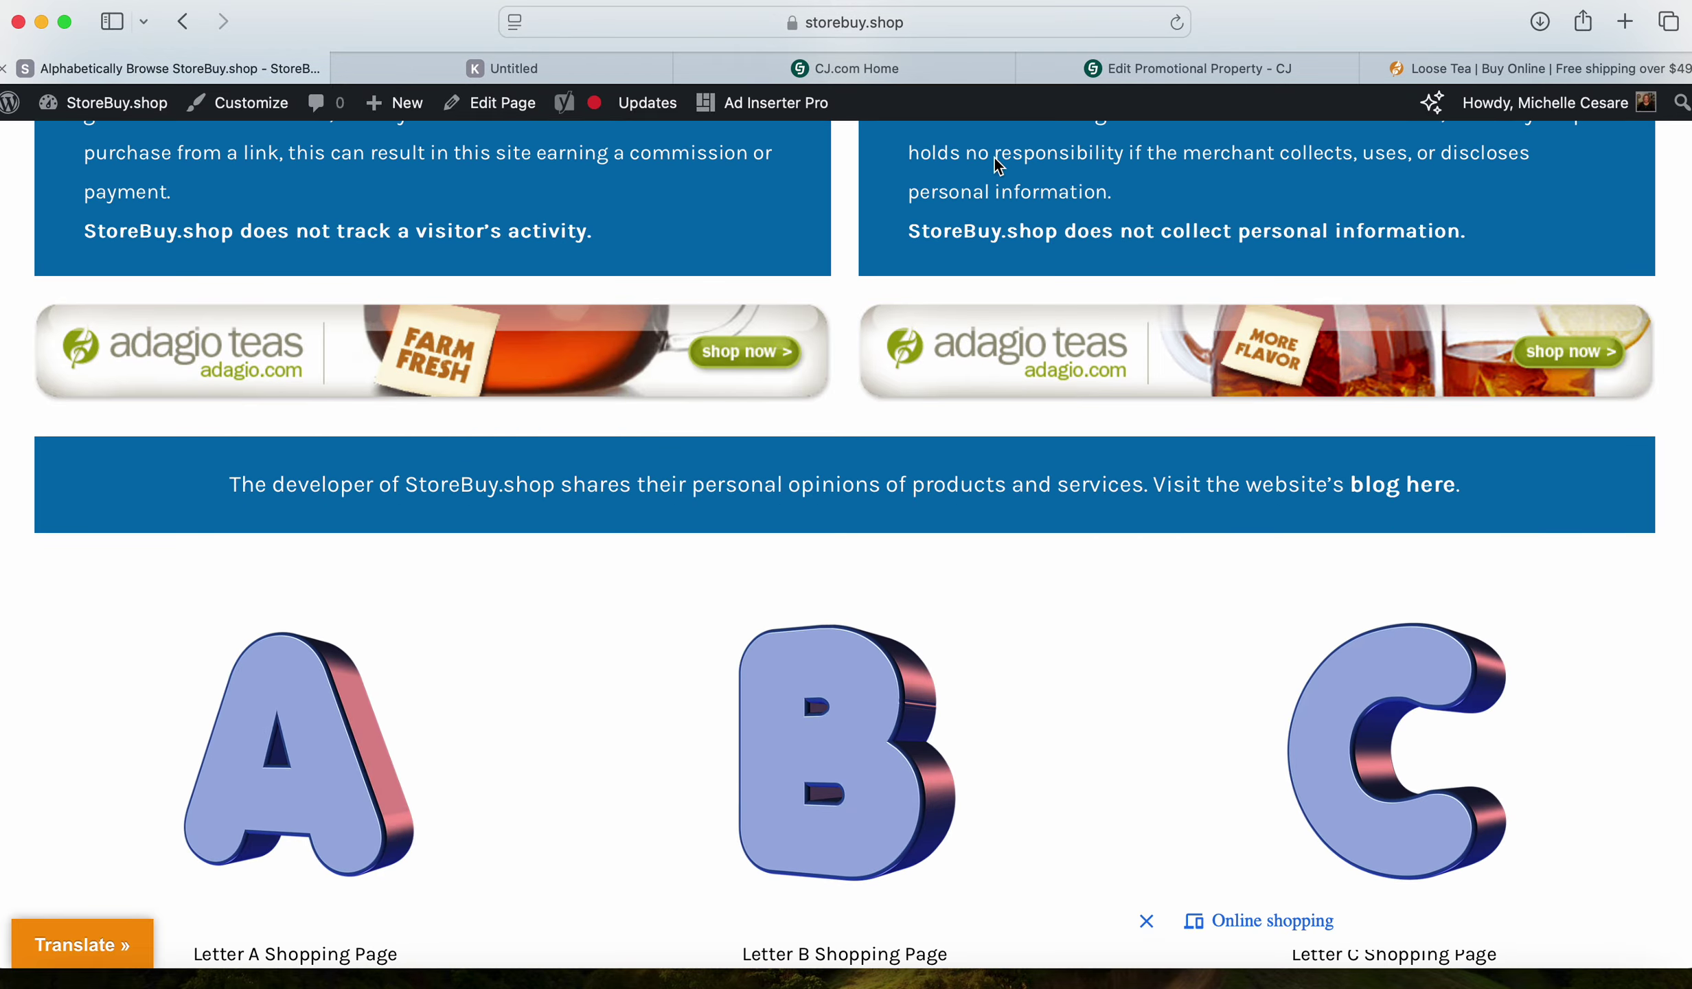
{"action": "left_click", "coordinate": [1212, 77]}
Switch from the CJ.com Home tab to the Untitled tab showing storebuy.shop's Deceptive Website Warning
{"action": "left_click", "coordinate": [859, 71]}
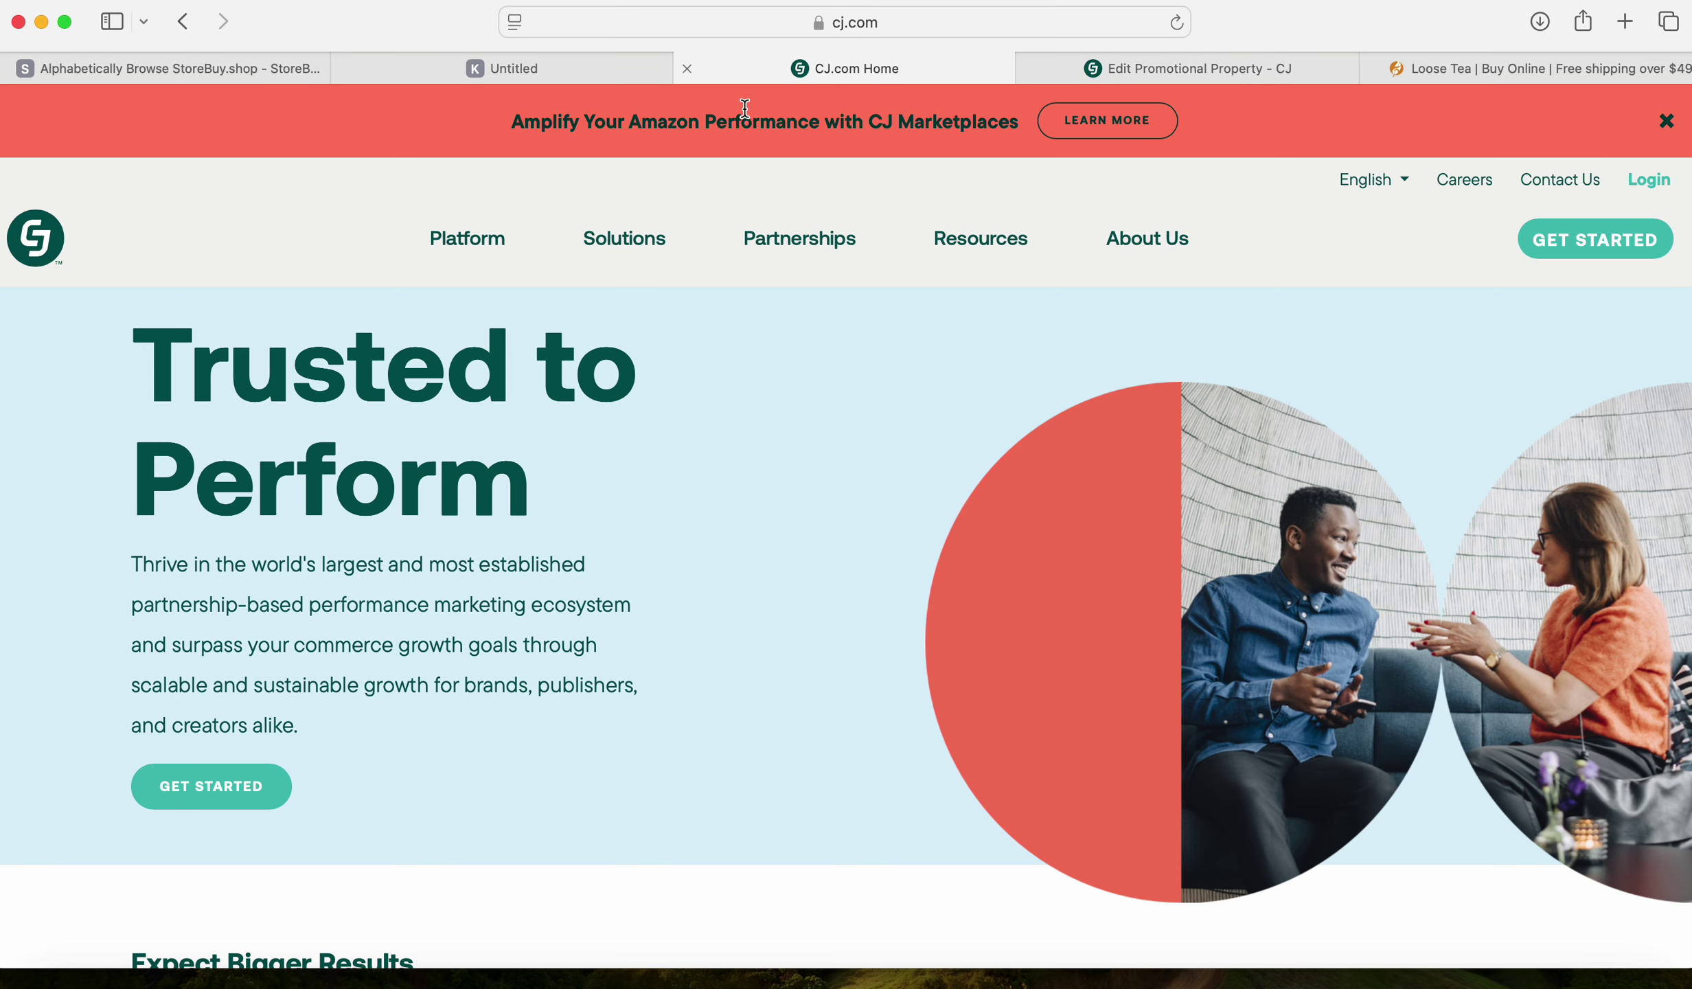
{"action": "left_click", "coordinate": [526, 72]}
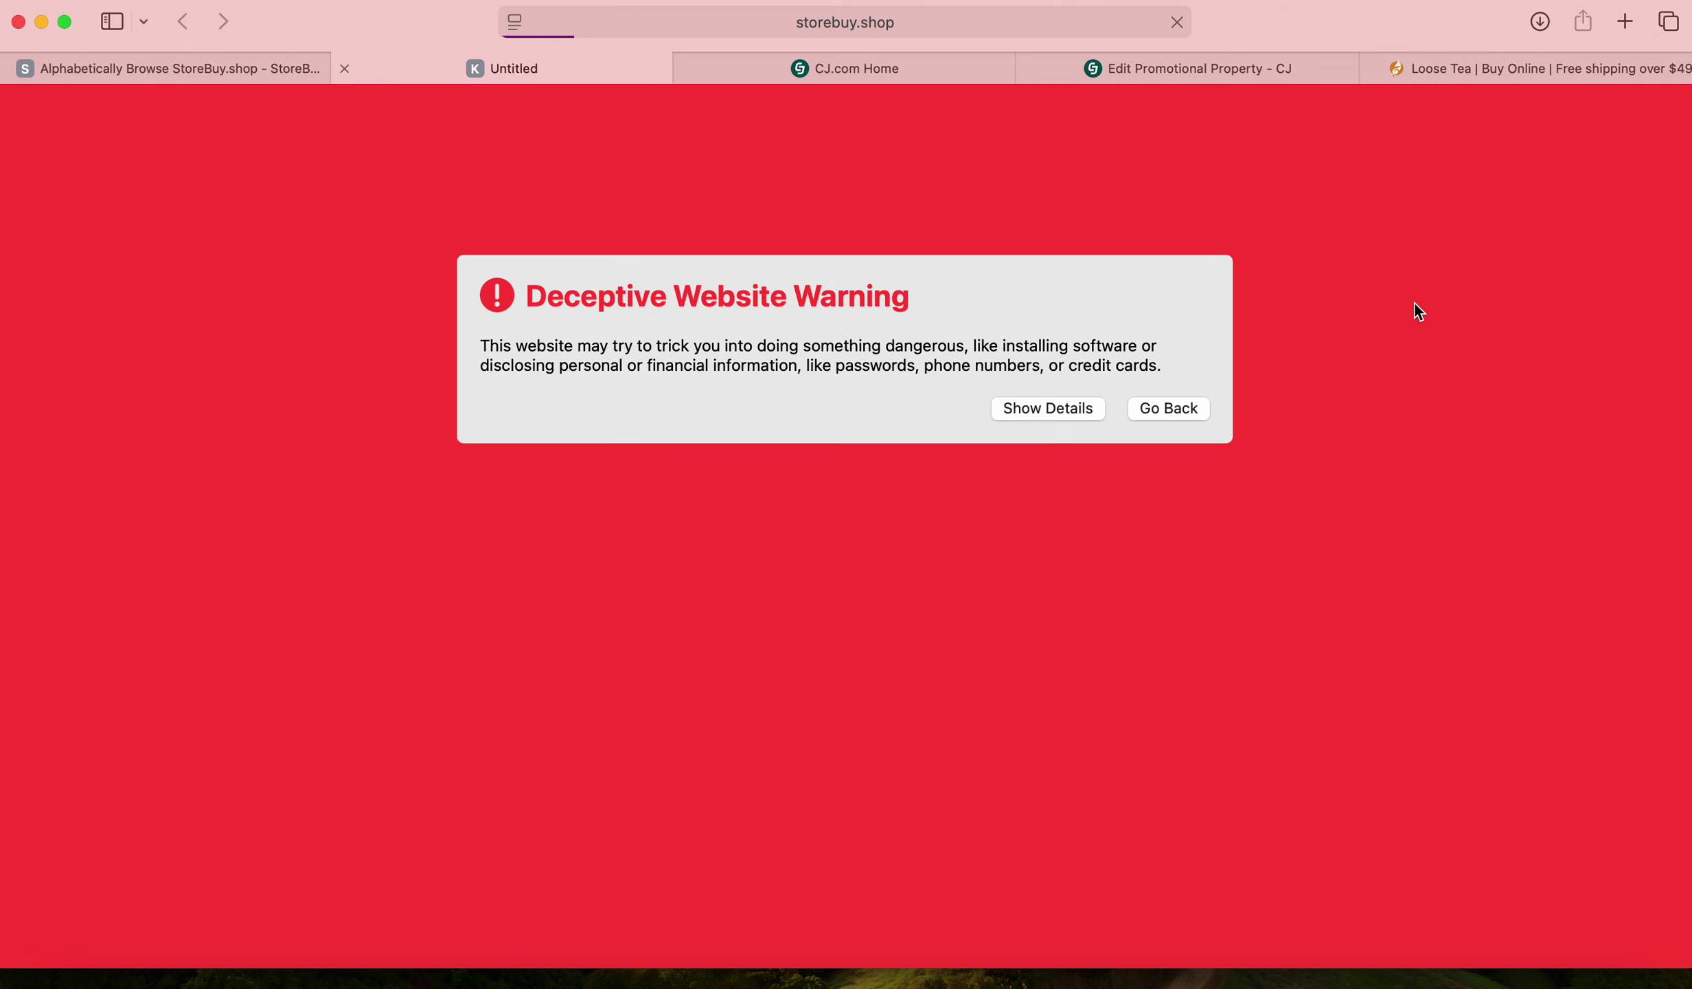